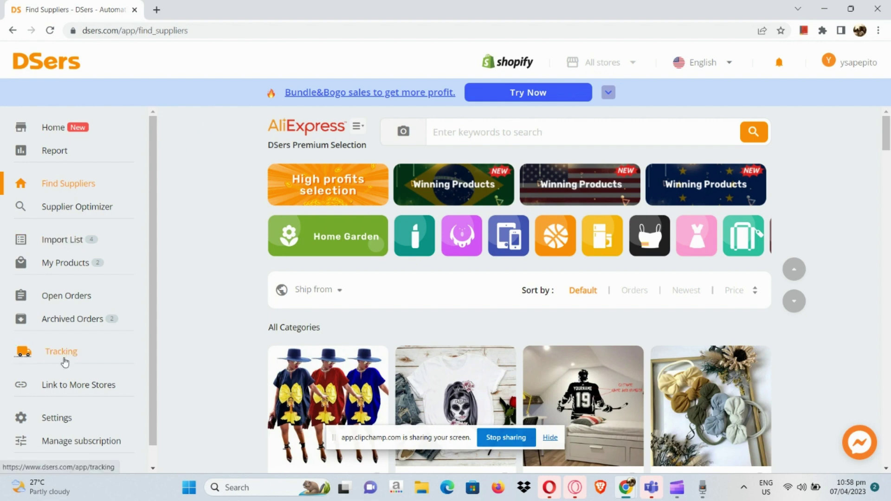
Step: Open the Stores page of the settings and examine the connected Shopify store entry
{"action": "scroll", "coordinate": [29, 433], "scroll_direction": "up", "scroll_amount": 4}
{"action": "scroll", "coordinate": [29, 432], "scroll_direction": "up", "scroll_amount": 2}
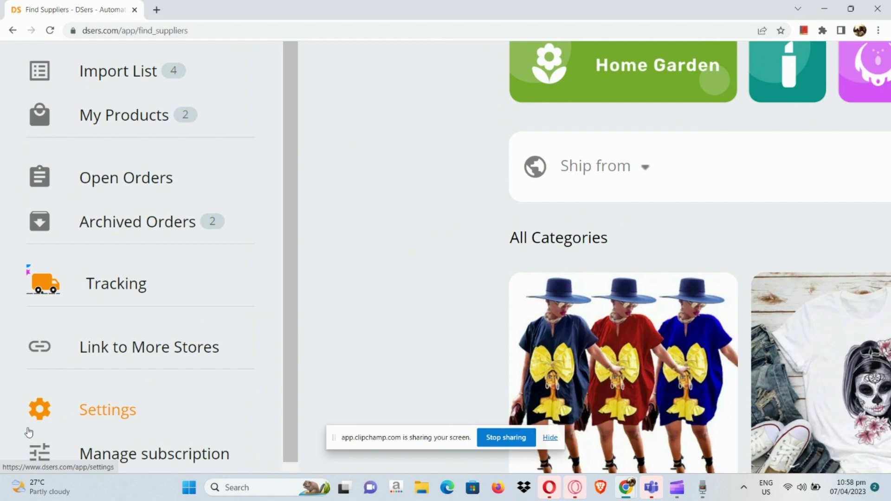
{"action": "left_click", "coordinate": [29, 429]}
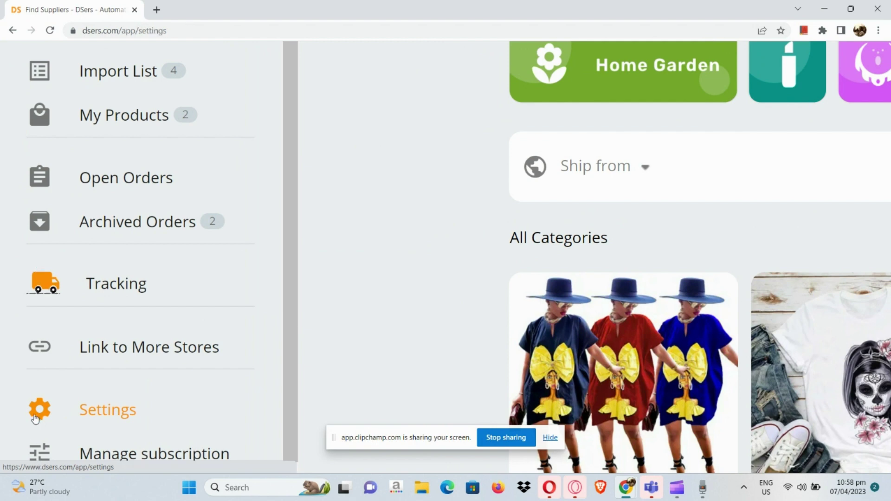
{"action": "scroll", "coordinate": [35, 419], "scroll_direction": "down", "scroll_amount": 5}
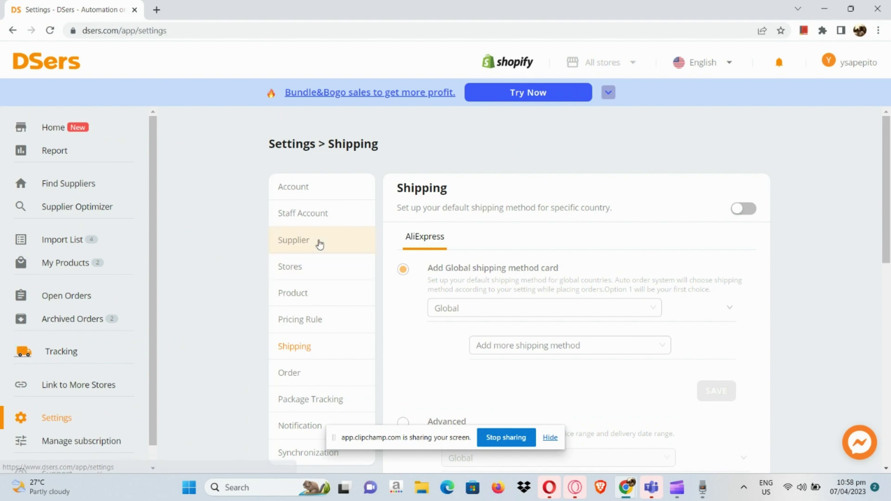
{"action": "left_click", "coordinate": [313, 263]}
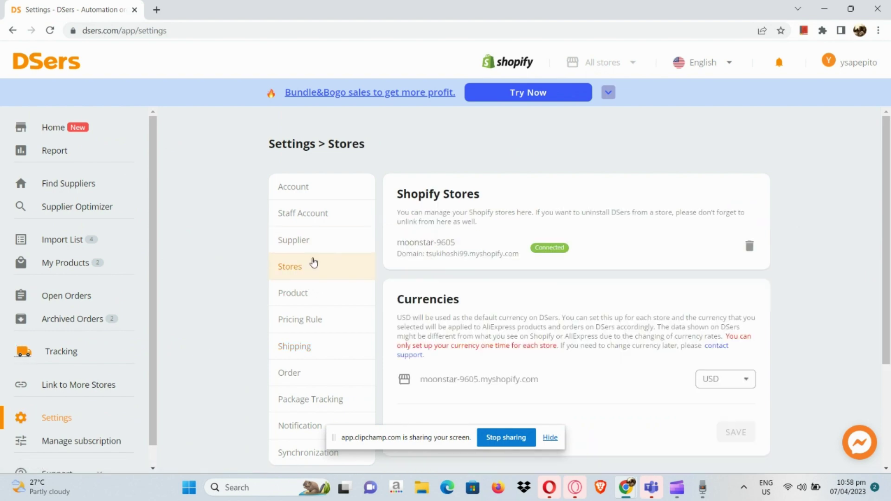
{"action": "scroll", "coordinate": [546, 241], "scroll_direction": "up", "scroll_amount": 5}
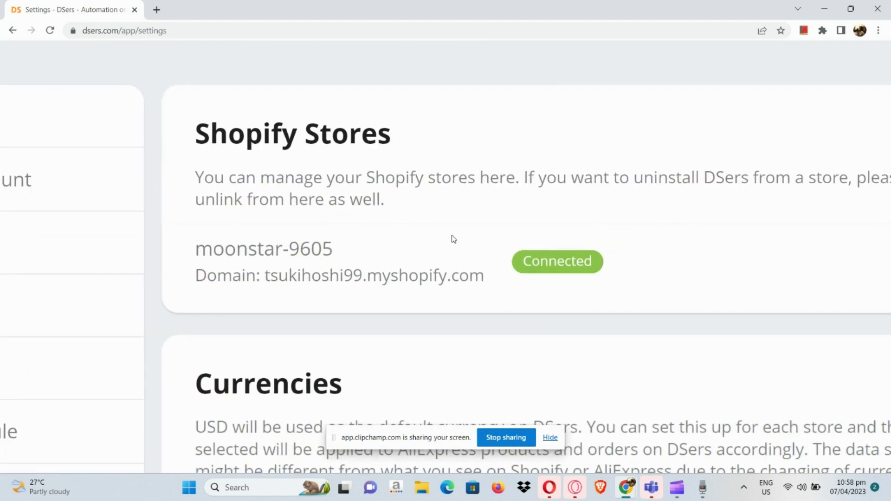
{"action": "scroll", "coordinate": [448, 241], "scroll_direction": "right", "scroll_amount": 6}
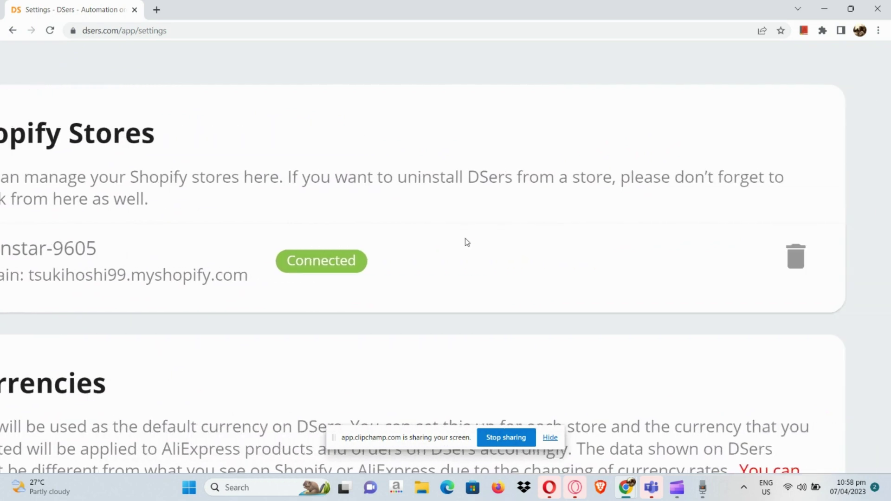
{"action": "scroll", "coordinate": [467, 242], "scroll_direction": "down", "scroll_amount": 5}
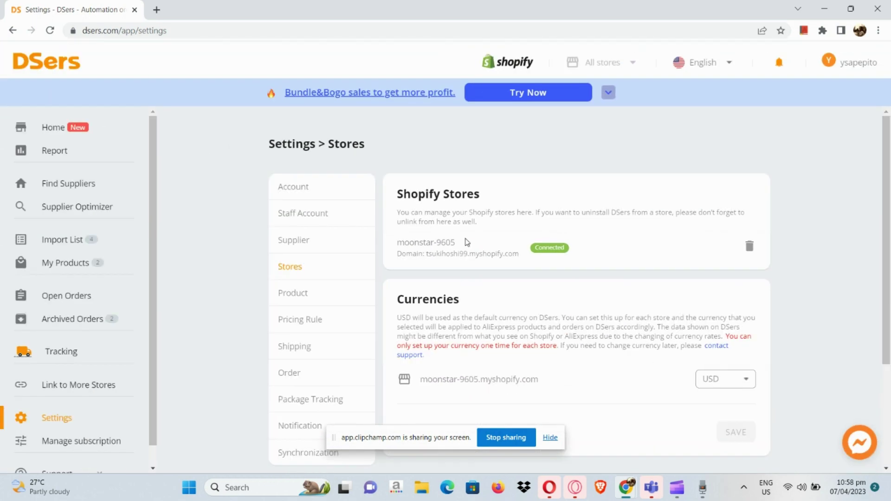
Step: Open the Shopify admin of the moonstar-9605 store in a new browser tab
{"action": "left_click", "coordinate": [158, 9]}
{"action": "type", "text": "moonsta"}
{"action": "key", "text": "Return"}
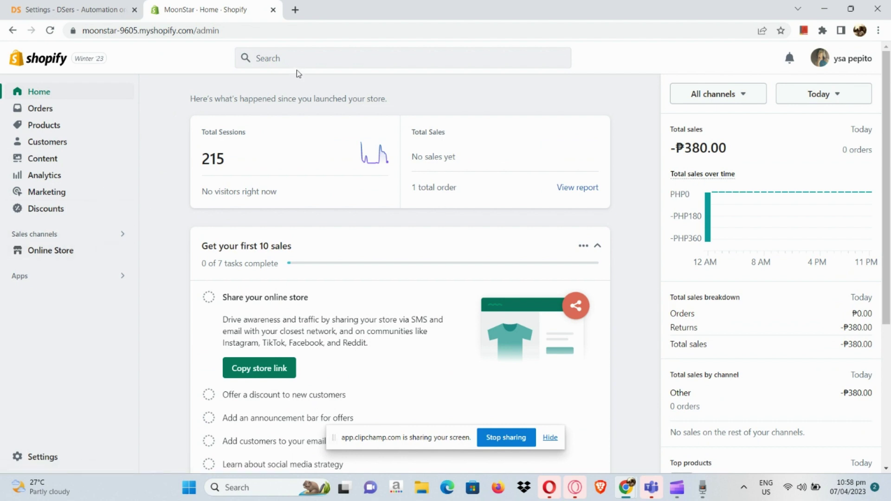
Step: Restrict the Shopify admin search to apps and show the recommended apps
{"action": "left_click", "coordinate": [307, 59]}
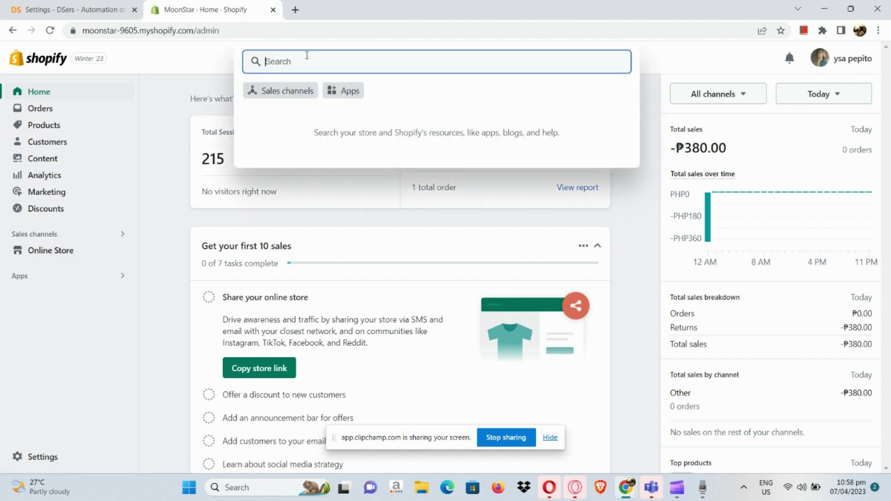
{"action": "left_click", "coordinate": [341, 91]}
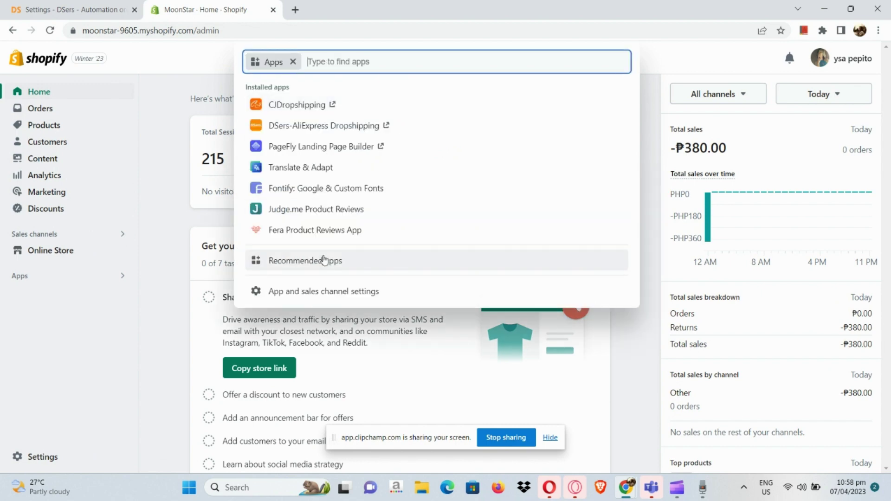
{"action": "left_click", "coordinate": [325, 204]}
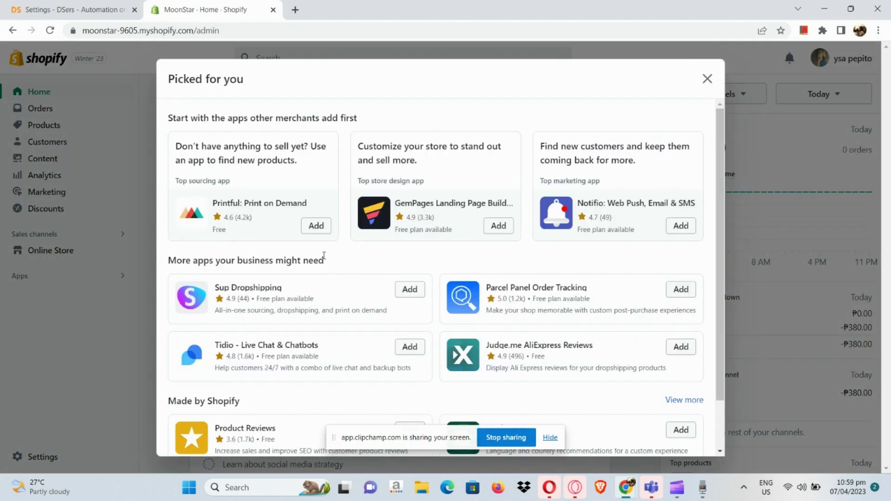
{"action": "scroll", "coordinate": [324, 256], "scroll_direction": "down", "scroll_amount": 1}
{"action": "left_click", "coordinate": [478, 376]}
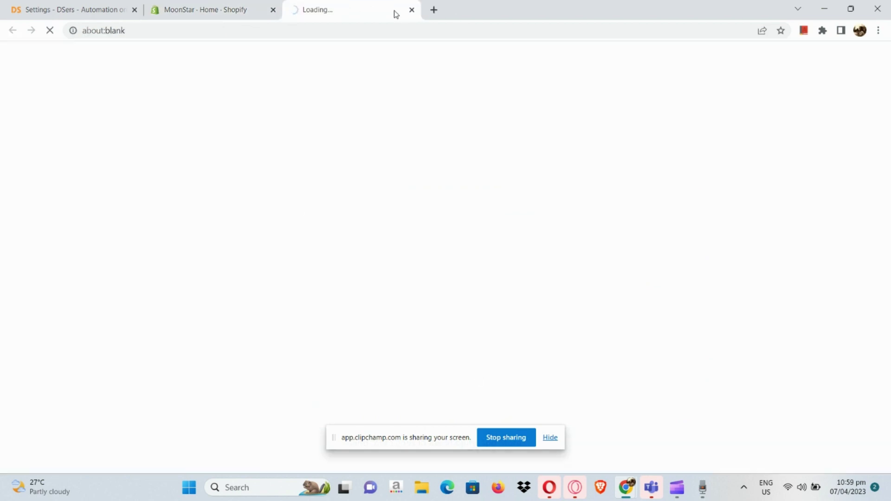
{"action": "left_click", "coordinate": [411, 10]}
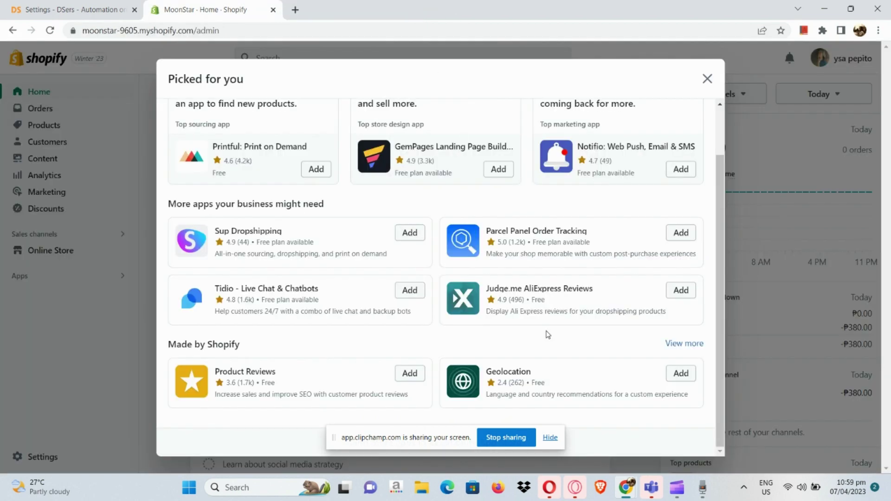
Step: Open the Shopify App Store from the recommended apps dialog
{"action": "scroll", "coordinate": [633, 432], "scroll_direction": "up", "scroll_amount": 5}
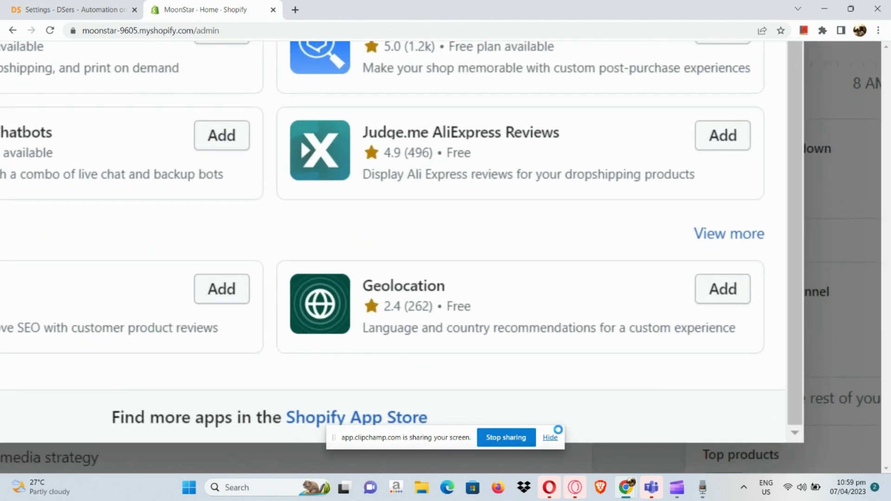
{"action": "scroll", "coordinate": [364, 372], "scroll_direction": "up", "scroll_amount": 1}
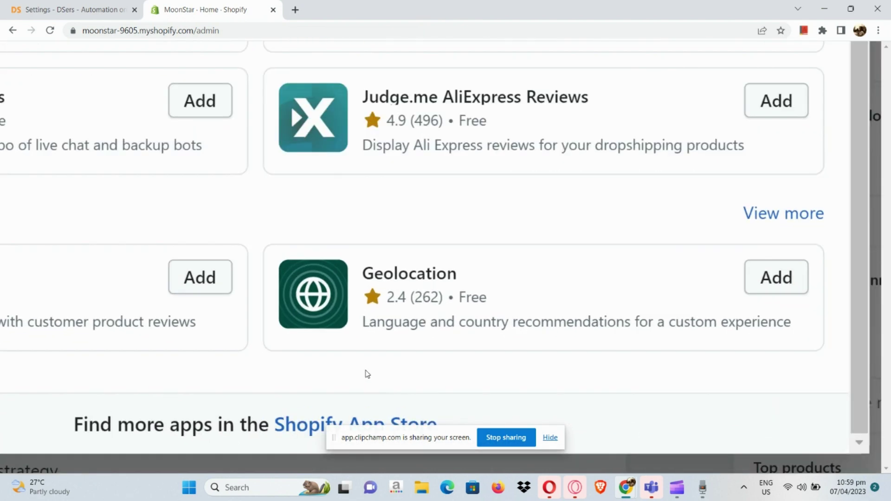
{"action": "scroll", "coordinate": [294, 423], "scroll_direction": "down", "scroll_amount": 1}
{"action": "left_click", "coordinate": [294, 421]}
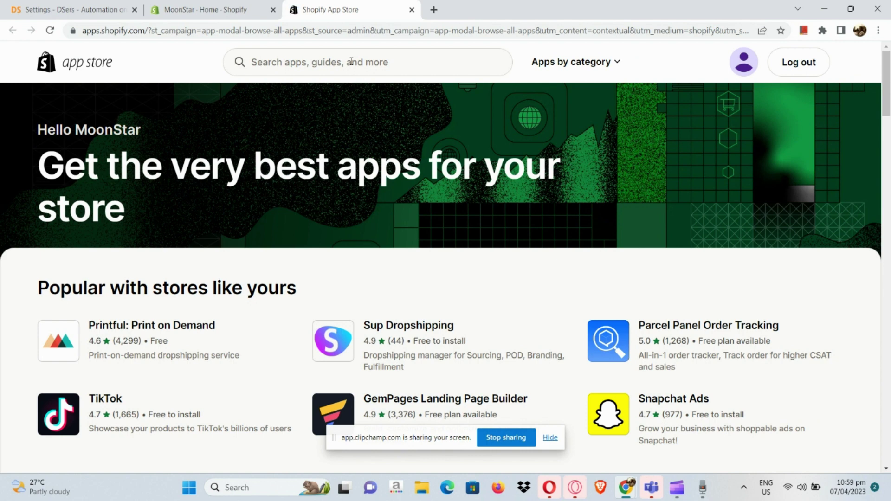
Step: Search the Shopify App Store for "dsers" and look over the DSers-AliExpress Dropshipping listing
{"action": "left_click", "coordinate": [365, 65]}
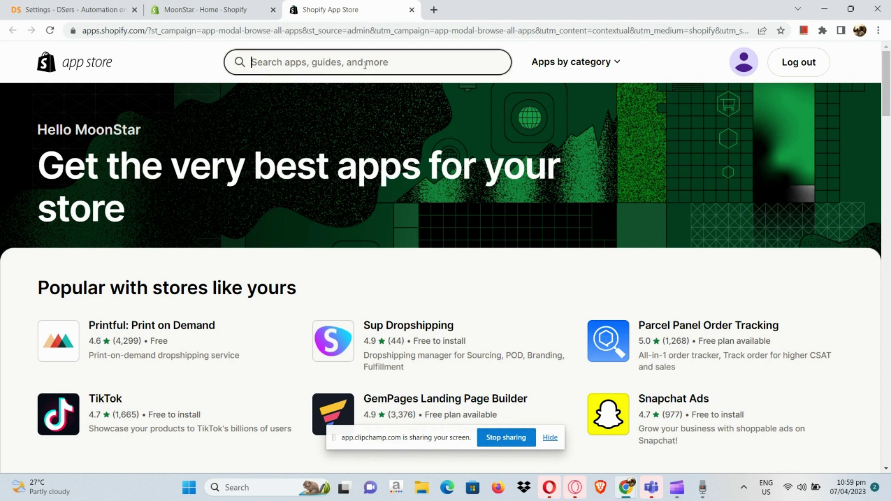
{"action": "type", "text": "dser"}
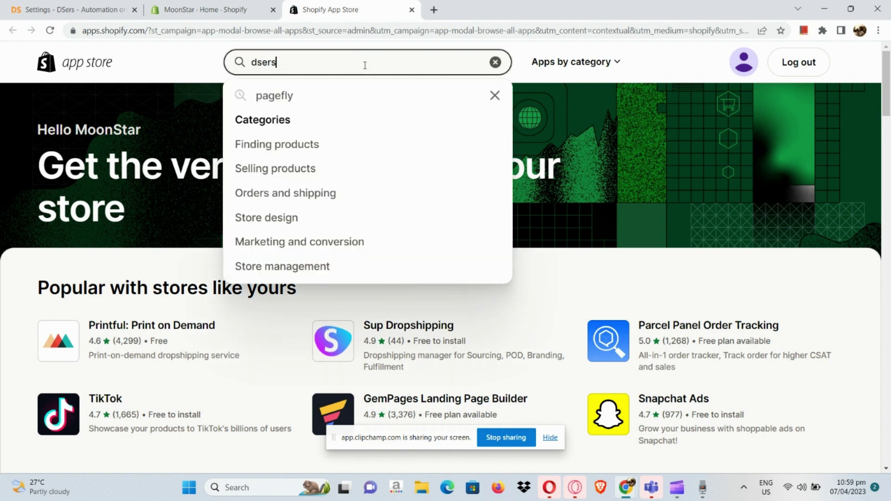
{"action": "type", "text": "s"}
{"action": "key", "text": "Return"}
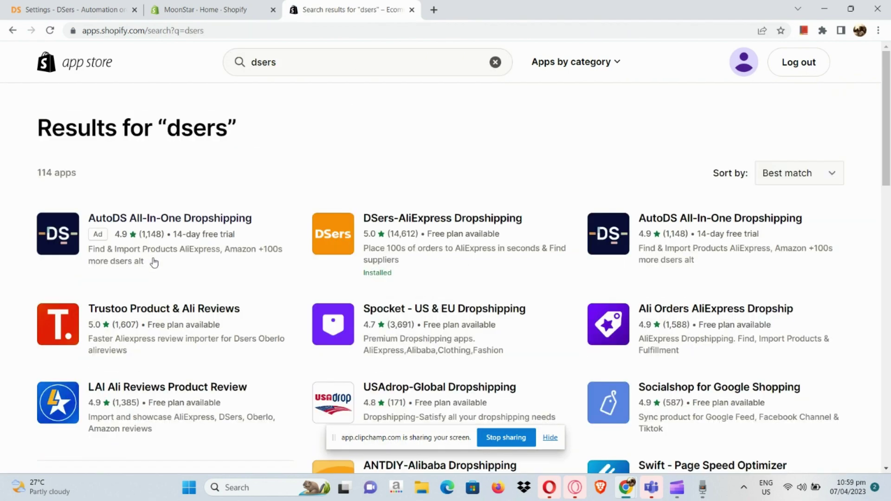
{"action": "left_click", "coordinate": [344, 240]}
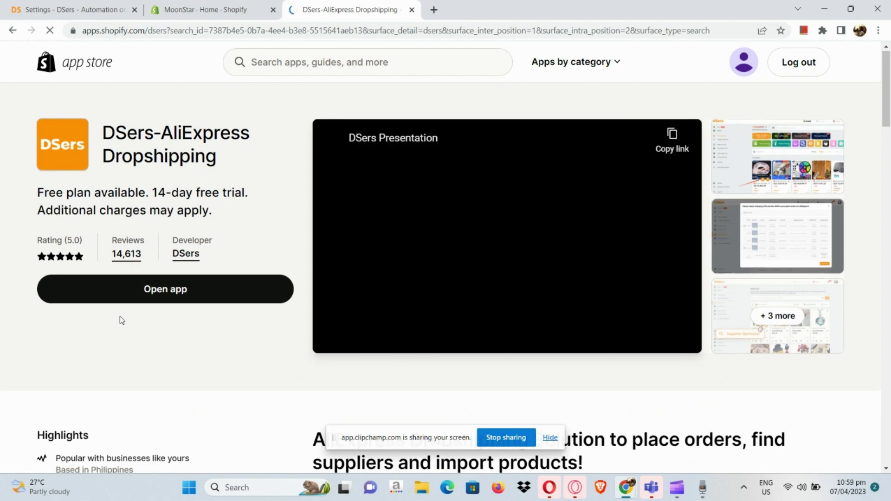
{"action": "scroll", "coordinate": [119, 317], "scroll_direction": "down", "scroll_amount": 1}
{"action": "scroll", "coordinate": [120, 317], "scroll_direction": "down", "scroll_amount": 3}
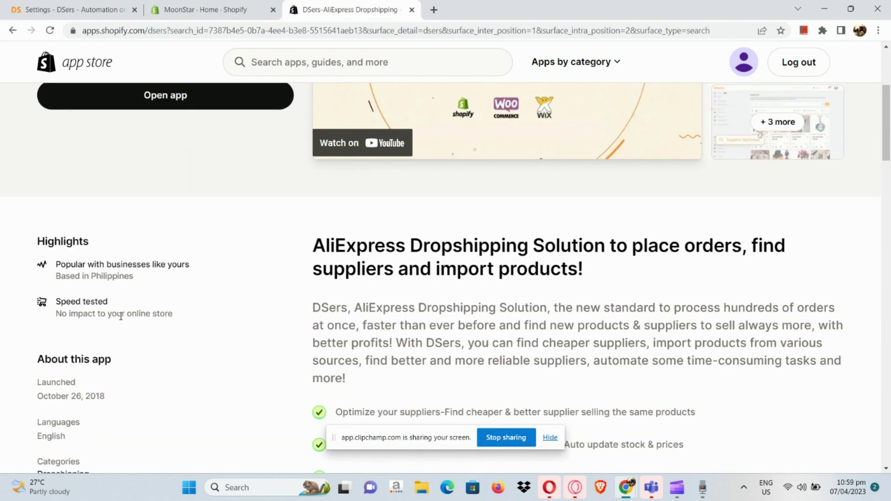
{"action": "scroll", "coordinate": [166, 163], "scroll_direction": "up", "scroll_amount": 2}
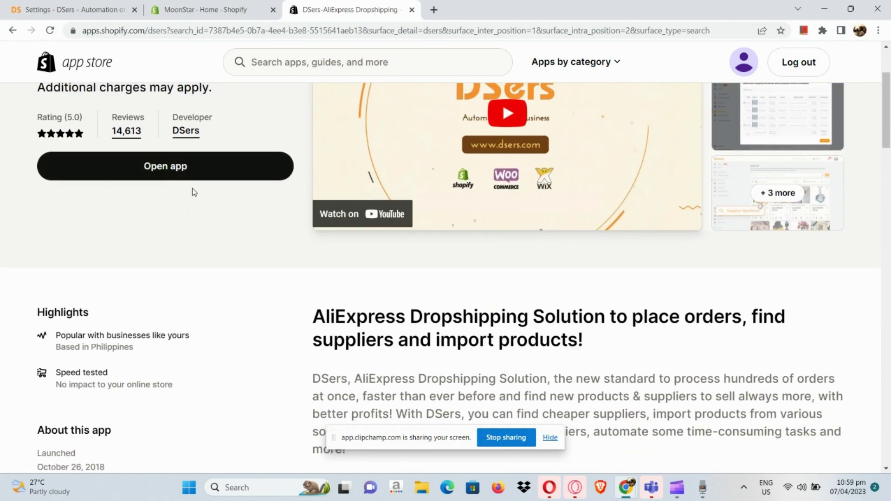
Step: Return to DSers by closing the App Store and Shopify admin tabs, and open the Find Suppliers page
{"action": "left_click", "coordinate": [412, 10]}
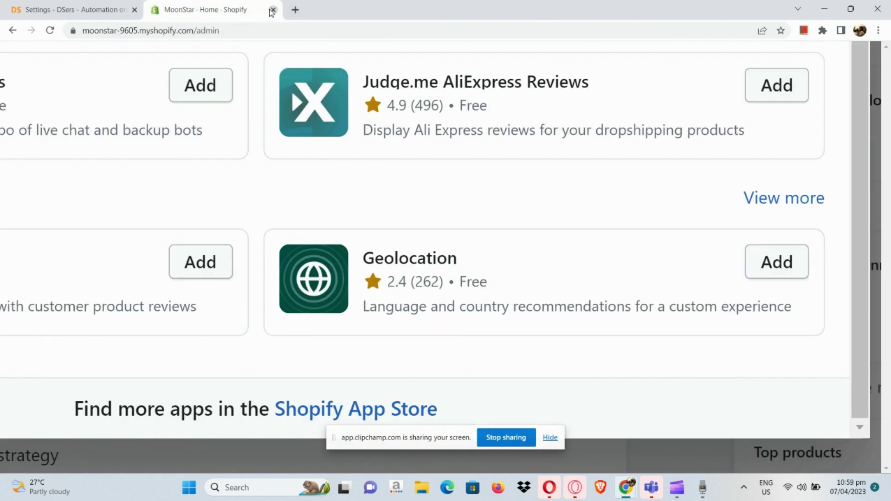
{"action": "left_click", "coordinate": [273, 10]}
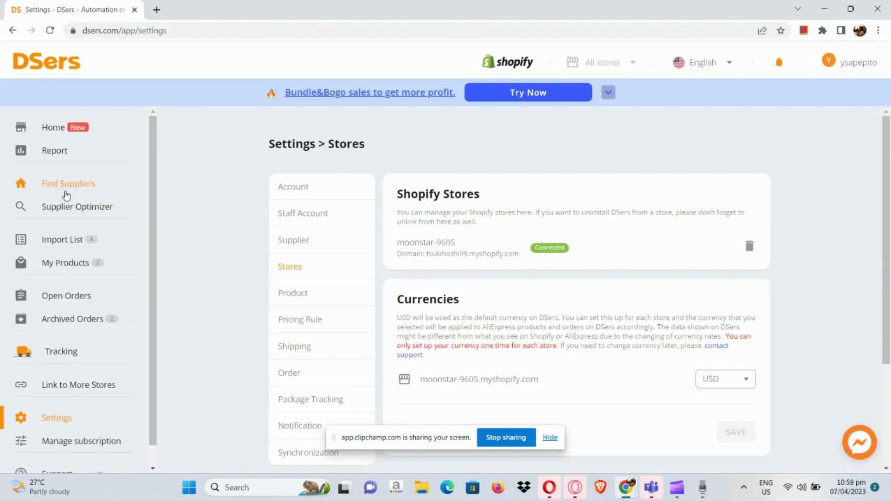
{"action": "scroll", "coordinate": [65, 194], "scroll_direction": "up", "scroll_amount": 5, "text": "ctrl"}
{"action": "scroll", "coordinate": [67, 194], "scroll_direction": "left", "scroll_amount": 1}
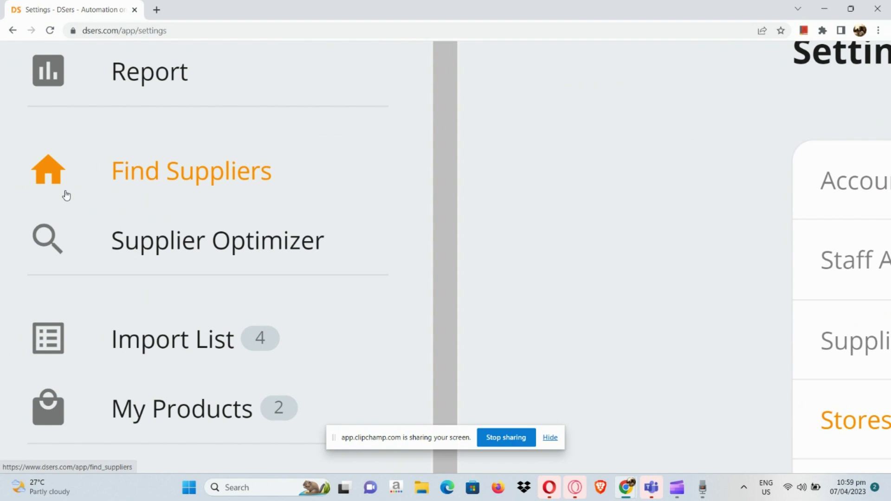
{"action": "left_click", "coordinate": [66, 195]}
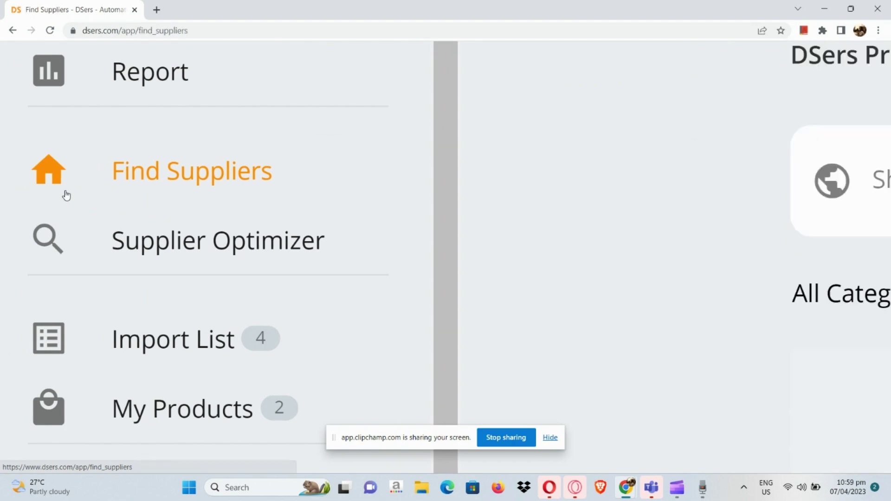
{"action": "scroll", "coordinate": [65, 194], "scroll_direction": "down", "scroll_amount": 3, "text": "ctrl"}
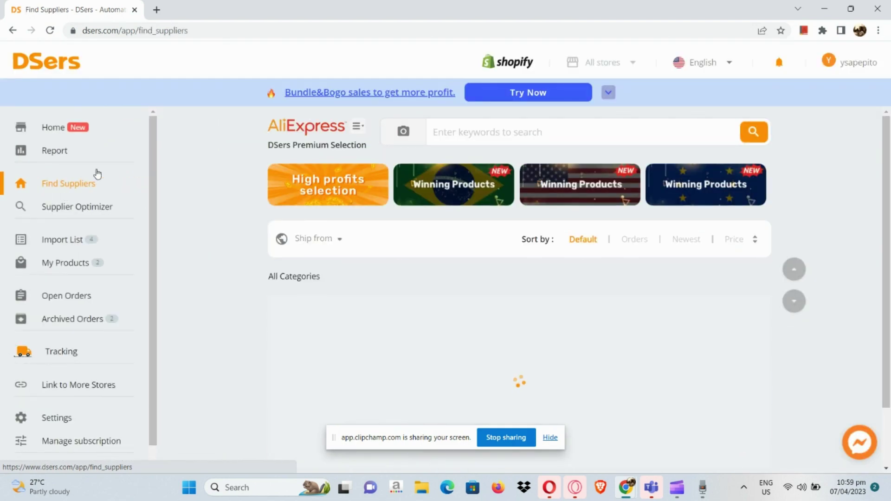
Step: Browse the AliExpress products on the Find Suppliers page and examine the area around the AliExpress logo
{"action": "scroll", "coordinate": [310, 119], "scroll_direction": "up", "scroll_amount": 6, "text": "ctrl"}
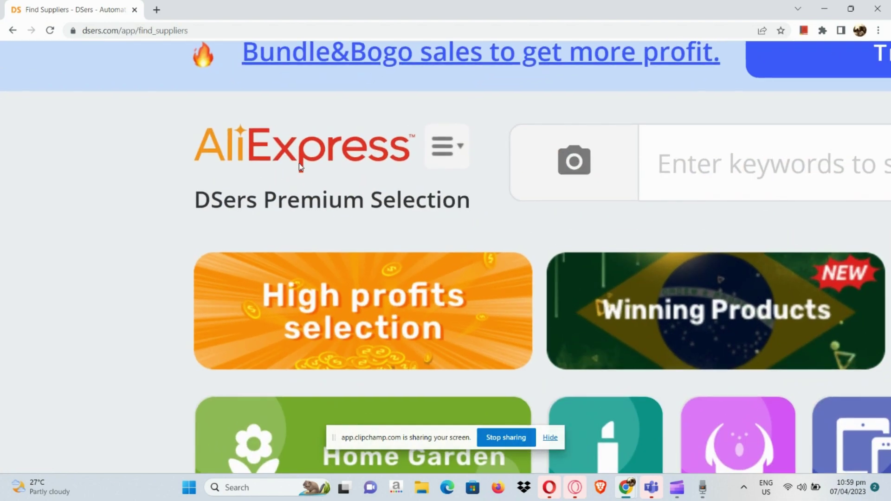
{"action": "scroll", "coordinate": [299, 163], "scroll_direction": "down", "scroll_amount": 6, "text": "ctrl"}
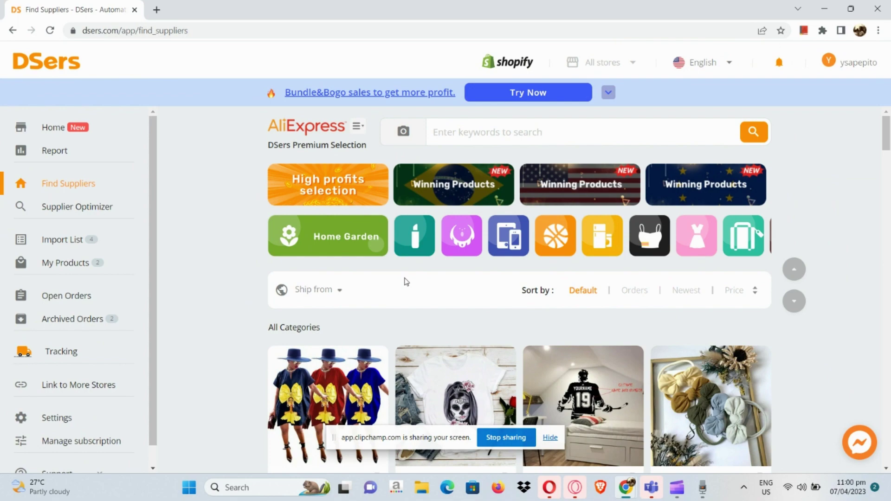
{"action": "scroll", "coordinate": [405, 281], "scroll_direction": "down", "scroll_amount": 5}
{"action": "scroll", "coordinate": [404, 281], "scroll_direction": "down", "scroll_amount": 6}
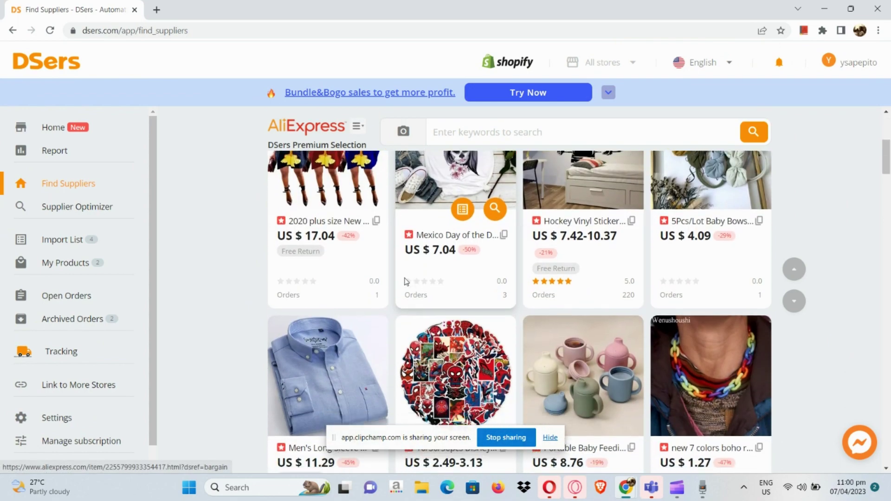
{"action": "scroll", "coordinate": [405, 281], "scroll_direction": "down", "scroll_amount": 8}
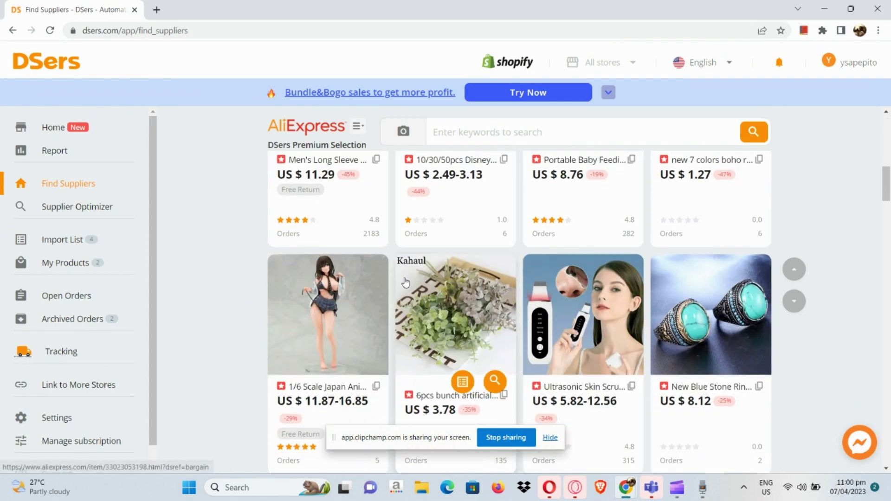
{"action": "scroll", "coordinate": [405, 281], "scroll_direction": "down", "scroll_amount": 6}
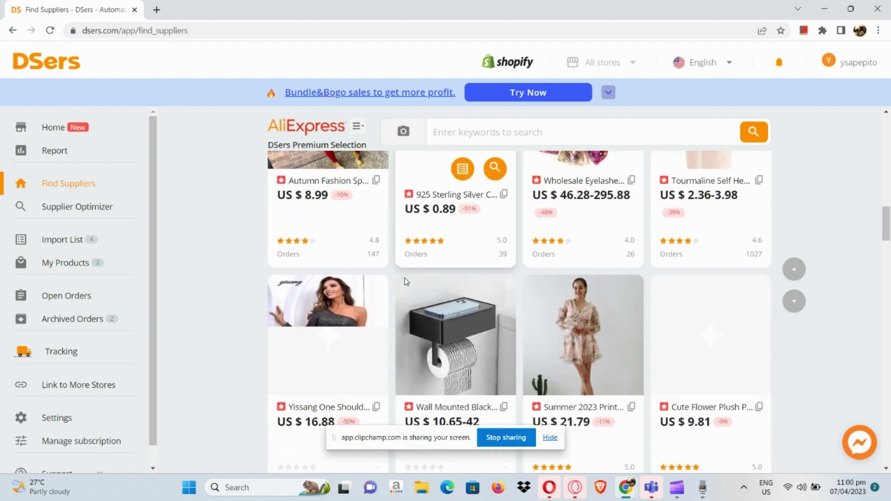
{"action": "scroll", "coordinate": [404, 278], "scroll_direction": "down", "scroll_amount": 1}
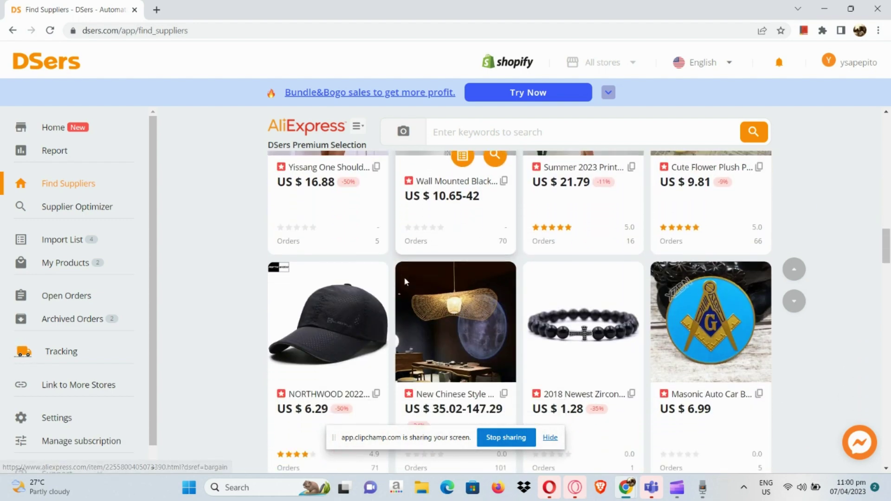
{"action": "scroll", "coordinate": [406, 281], "scroll_direction": "down", "scroll_amount": 2}
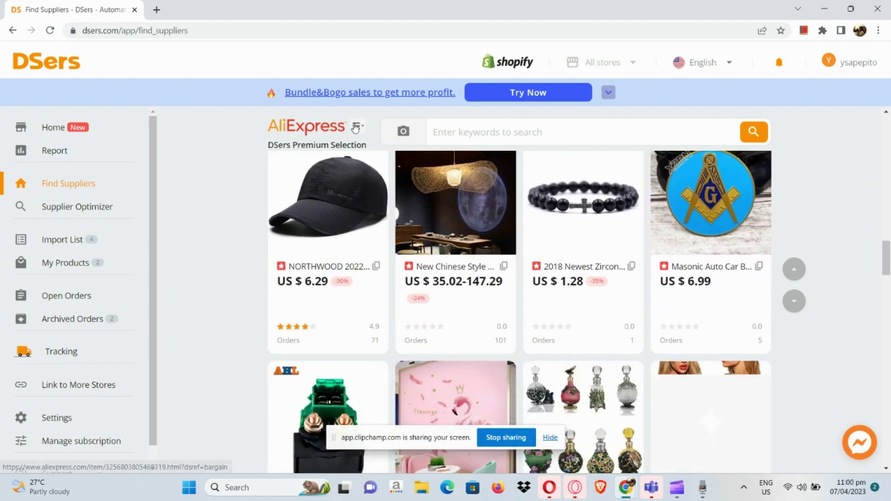
{"action": "scroll", "coordinate": [355, 127], "scroll_direction": "up", "scroll_amount": 4}
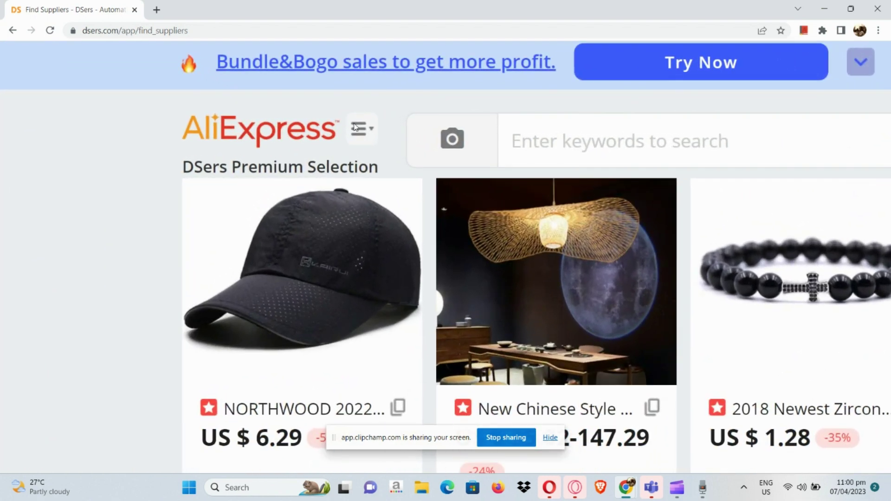
Step: Look through the AliExpress product categories and choose Sports & Entertainment
{"action": "left_click", "coordinate": [356, 127]}
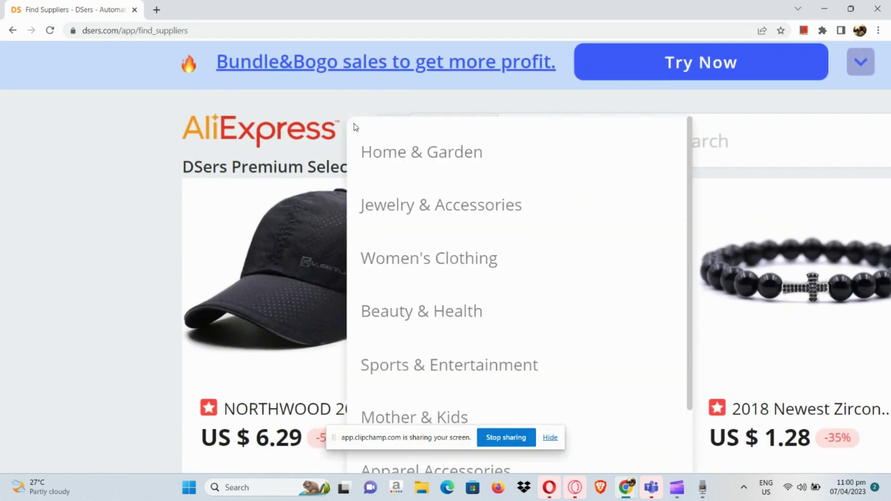
{"action": "scroll", "coordinate": [437, 248], "scroll_direction": "down", "scroll_amount": 1}
{"action": "left_click", "coordinate": [437, 248]}
{"action": "right_click", "coordinate": [437, 248]}
{"action": "scroll", "coordinate": [433, 214], "scroll_direction": "down", "scroll_amount": 4}
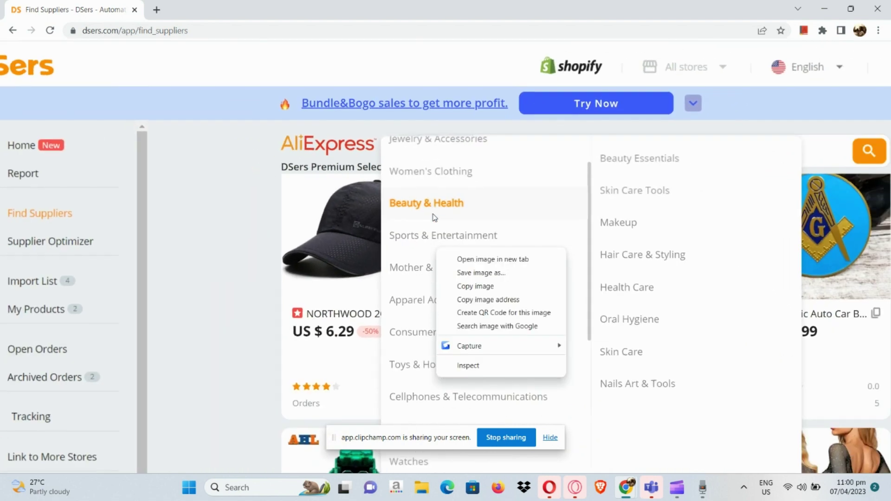
{"action": "scroll", "coordinate": [414, 274], "scroll_direction": "down", "scroll_amount": 2}
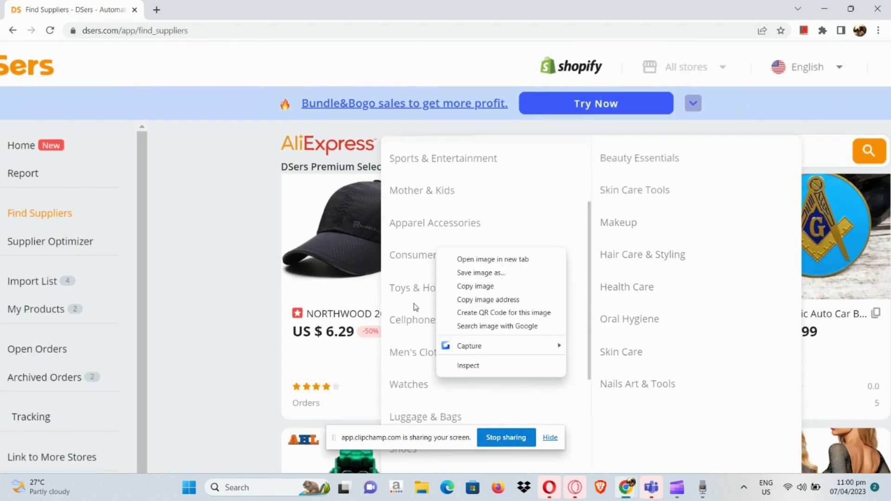
{"action": "left_click", "coordinate": [474, 156]}
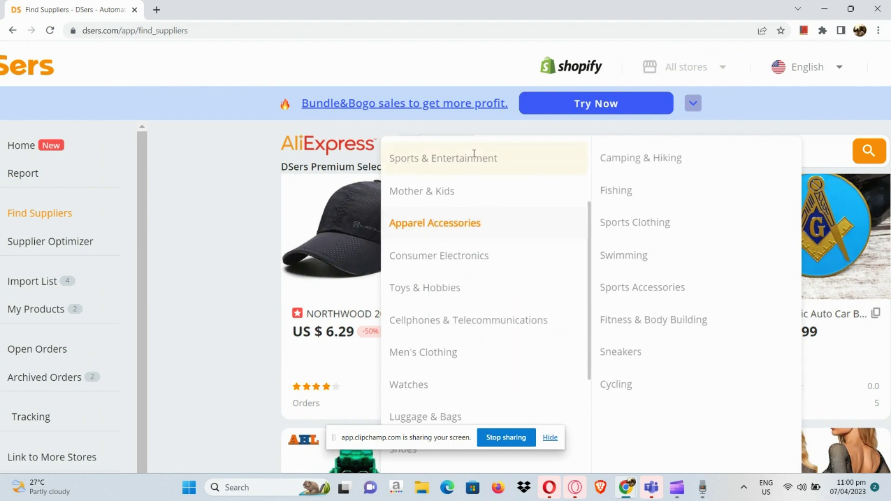
{"action": "left_click", "coordinate": [472, 156]}
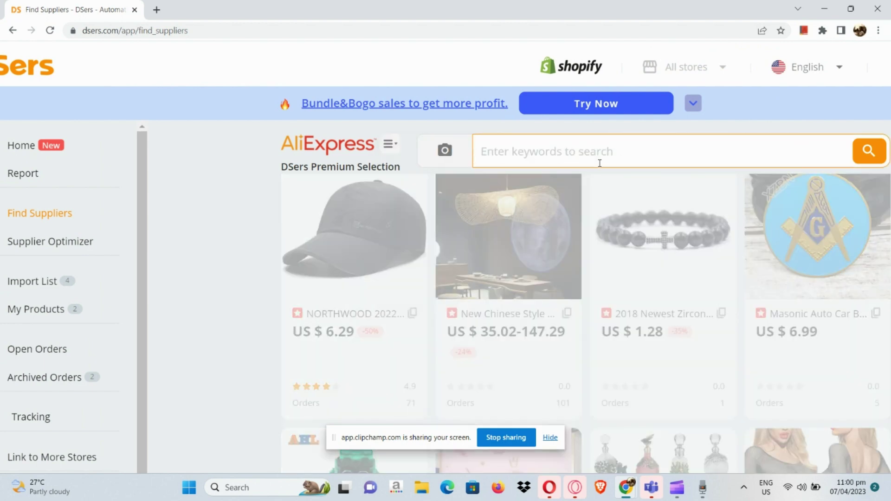
Step: Narrow the product listing to Camping & Hiking under Sports & Entertainment and browse its products
{"action": "scroll", "coordinate": [556, 302], "scroll_direction": "down", "scroll_amount": 1}
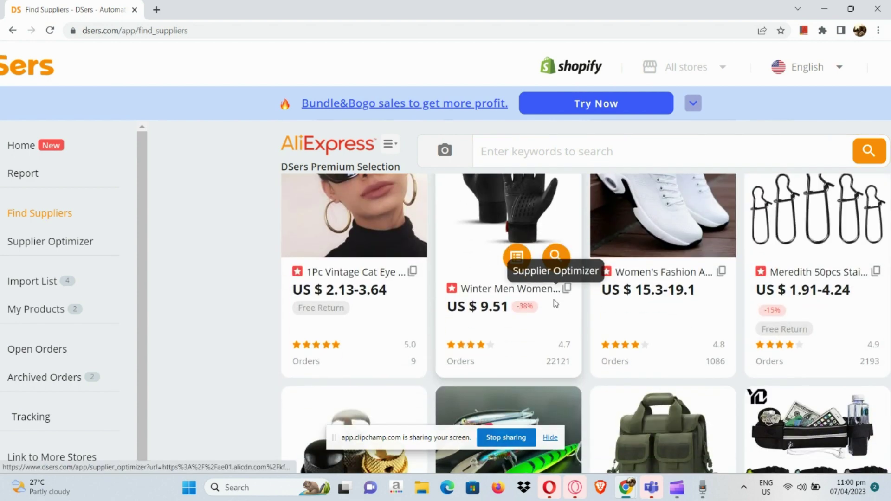
{"action": "scroll", "coordinate": [556, 304], "scroll_direction": "down", "scroll_amount": 2}
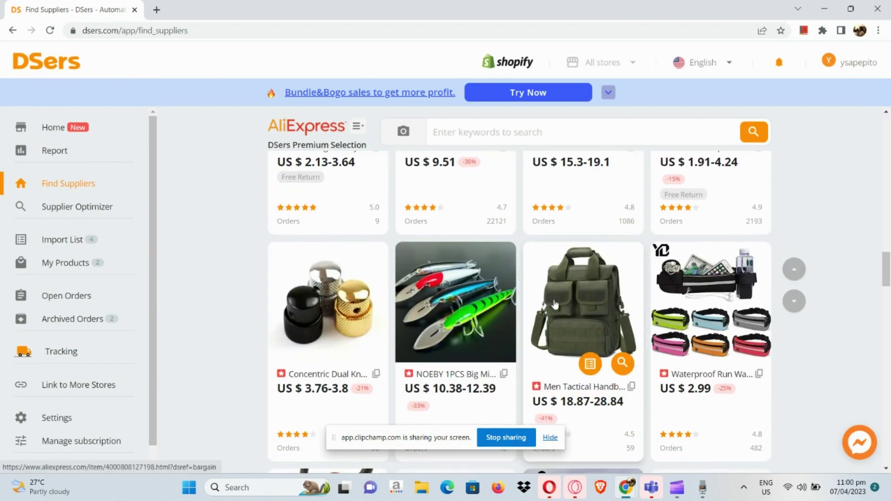
{"action": "scroll", "coordinate": [555, 304], "scroll_direction": "down", "scroll_amount": 5}
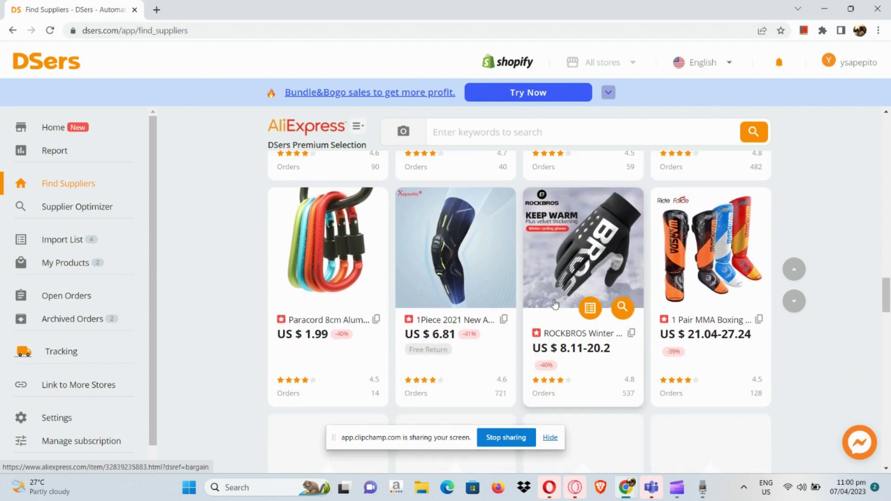
{"action": "scroll", "coordinate": [555, 303], "scroll_direction": "down", "scroll_amount": 5}
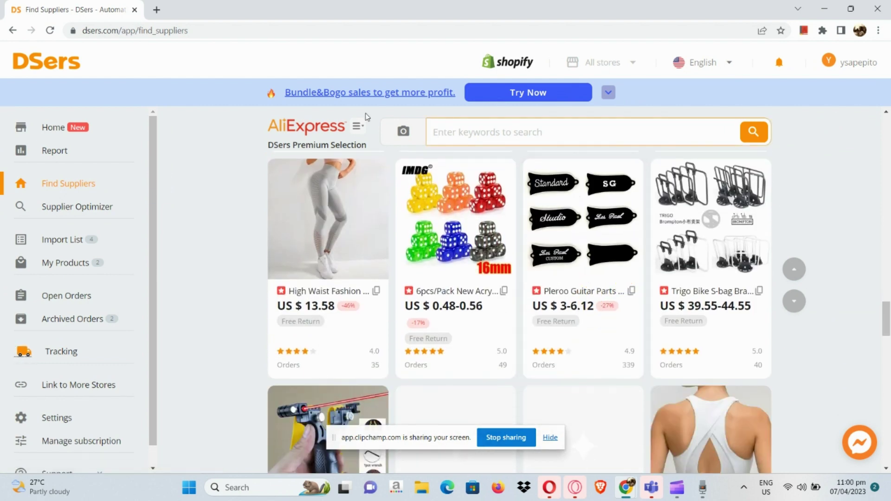
{"action": "left_click", "coordinate": [357, 128]}
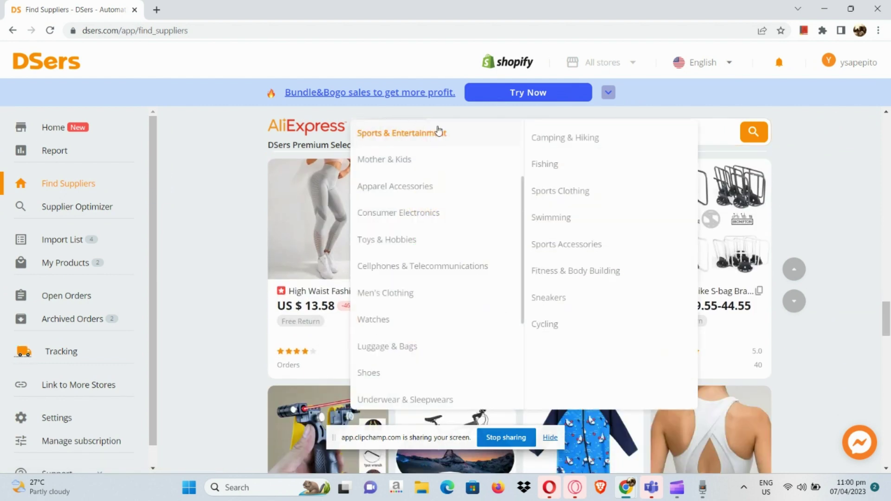
{"action": "left_click", "coordinate": [580, 134]}
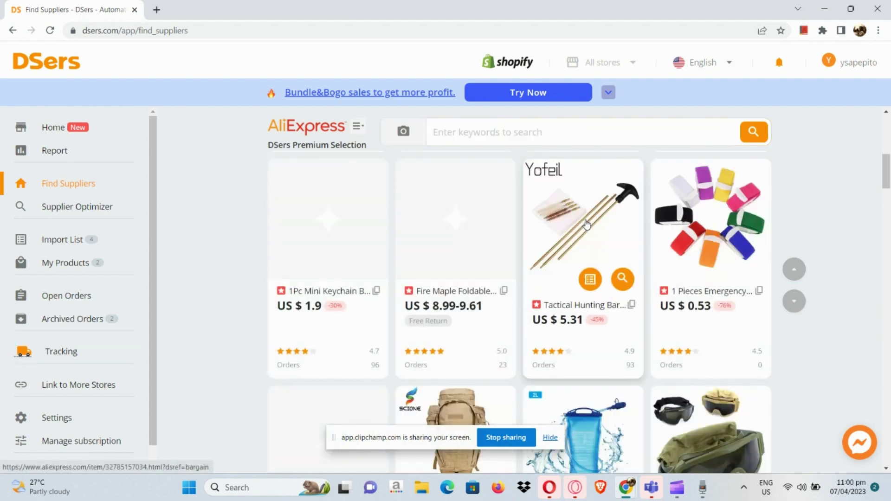
{"action": "scroll", "coordinate": [587, 224], "scroll_direction": "down", "scroll_amount": 7}
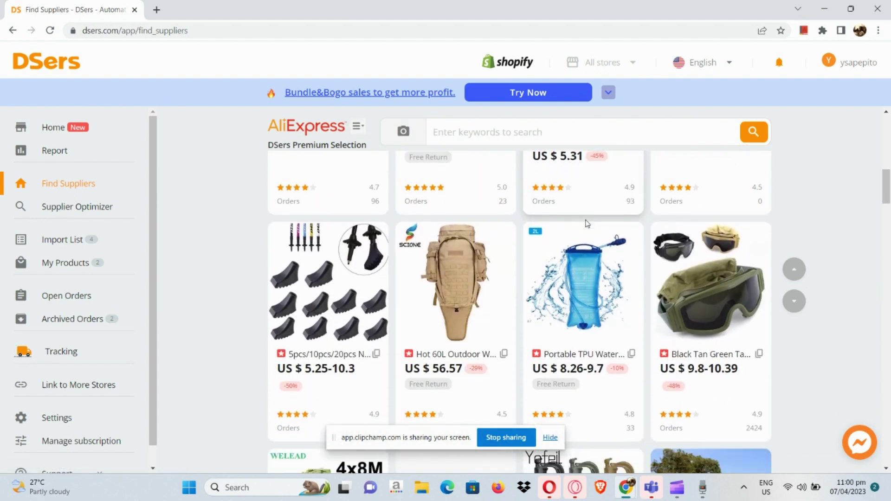
{"action": "scroll", "coordinate": [587, 224], "scroll_direction": "down", "scroll_amount": 6}
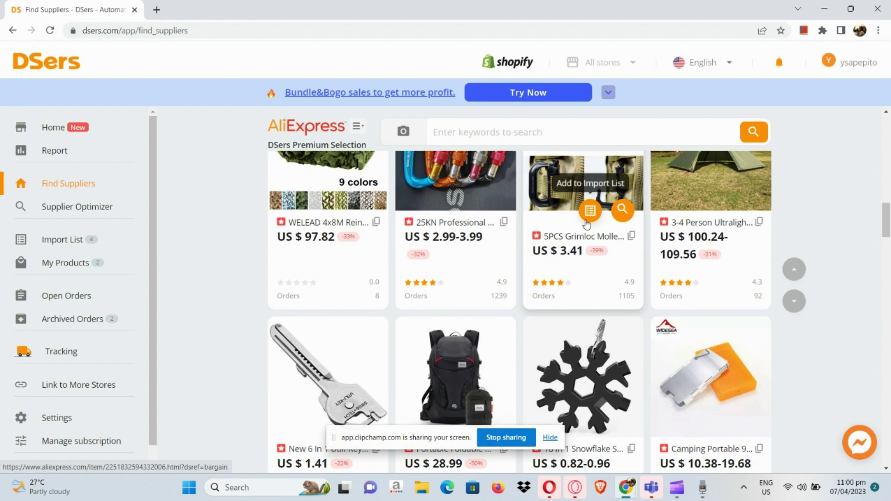
{"action": "scroll", "coordinate": [587, 225], "scroll_direction": "up", "scroll_amount": 1}
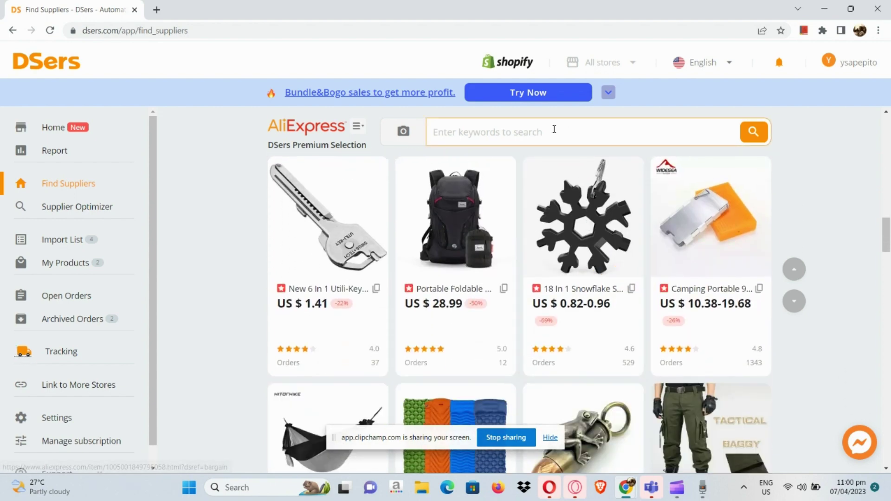
Step: Search the AliExpress supplier products for "tent"
{"action": "scroll", "coordinate": [554, 129], "scroll_direction": "up", "scroll_amount": 3}
{"action": "scroll", "coordinate": [554, 129], "scroll_direction": "up", "scroll_amount": 3}
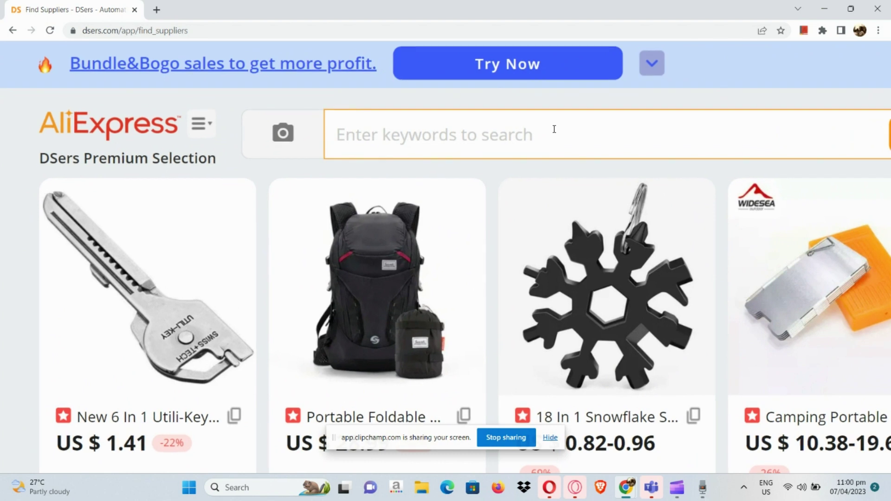
{"action": "scroll", "coordinate": [554, 129], "scroll_direction": "up", "scroll_amount": 1}
{"action": "left_click", "coordinate": [554, 129]}
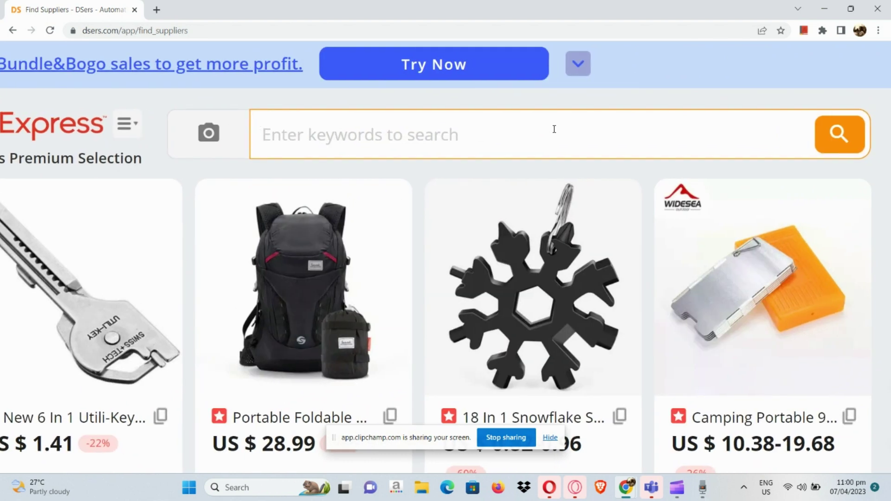
{"action": "type", "text": "tent"}
{"action": "key", "text": "Return"}
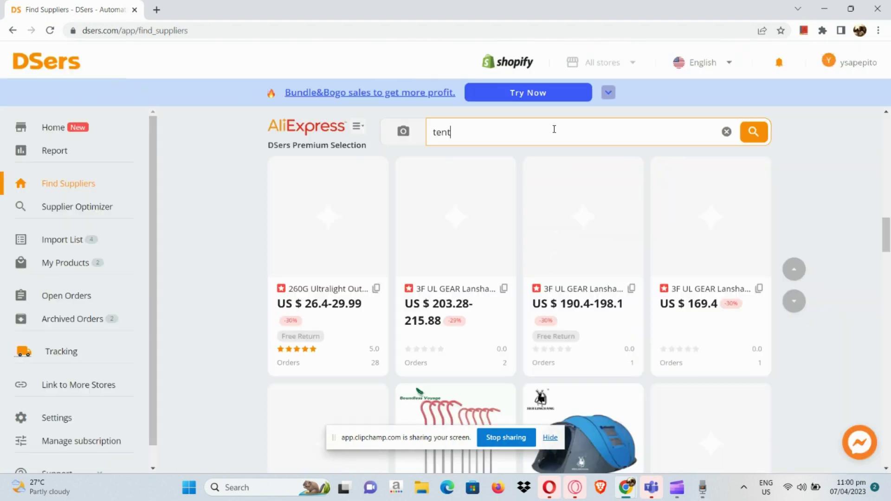
Step: Browse the tent results and add the green Naturehike Star River tent to the import list
{"action": "scroll", "coordinate": [547, 234], "scroll_direction": "down", "scroll_amount": 2}
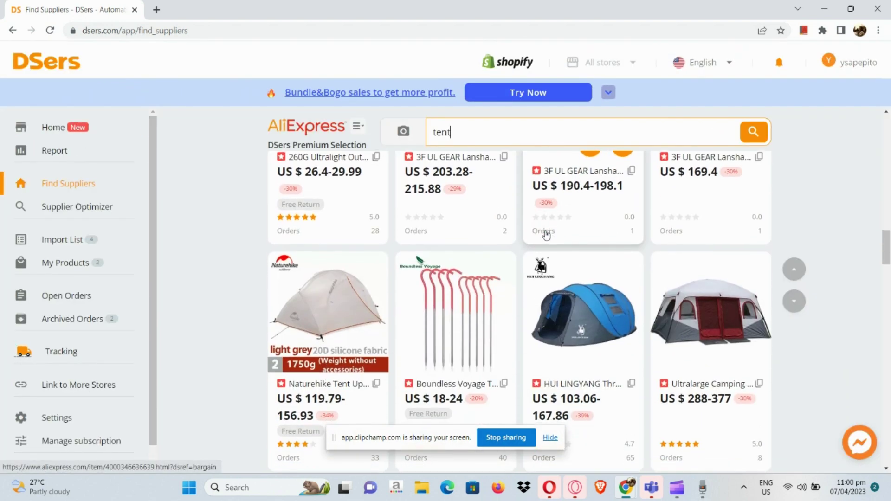
{"action": "scroll", "coordinate": [543, 235], "scroll_direction": "up", "scroll_amount": 1}
{"action": "scroll", "coordinate": [539, 267], "scroll_direction": "down", "scroll_amount": 5}
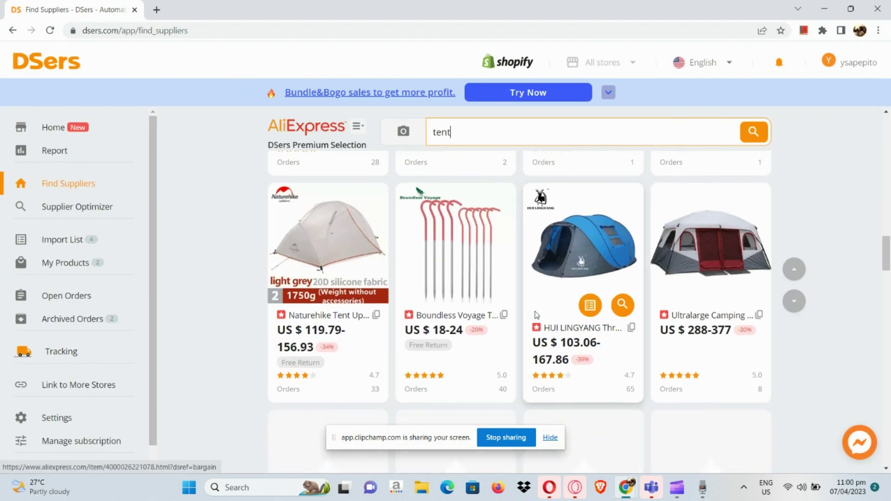
{"action": "scroll", "coordinate": [536, 311], "scroll_direction": "down", "scroll_amount": 3}
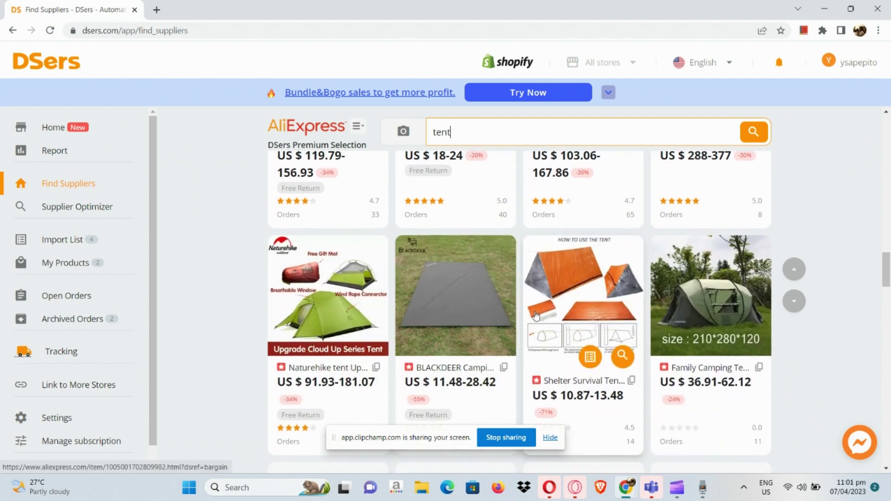
{"action": "scroll", "coordinate": [536, 315], "scroll_direction": "down", "scroll_amount": 3}
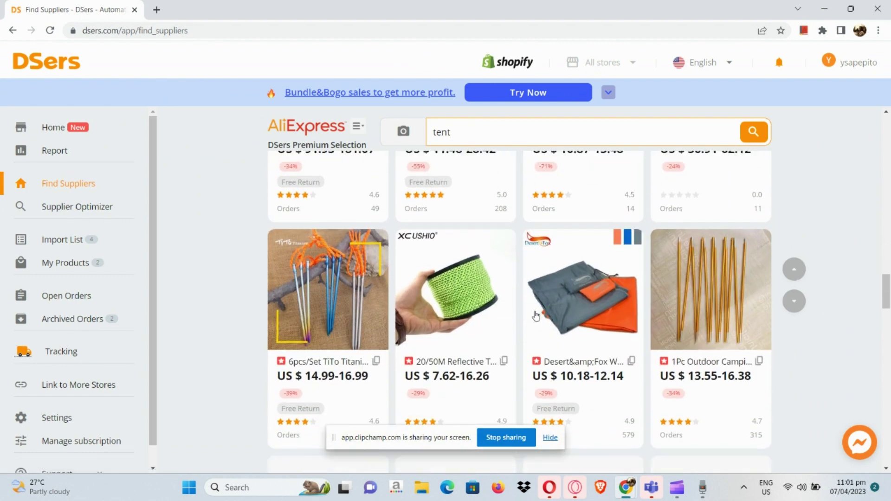
{"action": "scroll", "coordinate": [536, 316], "scroll_direction": "up", "scroll_amount": 3}
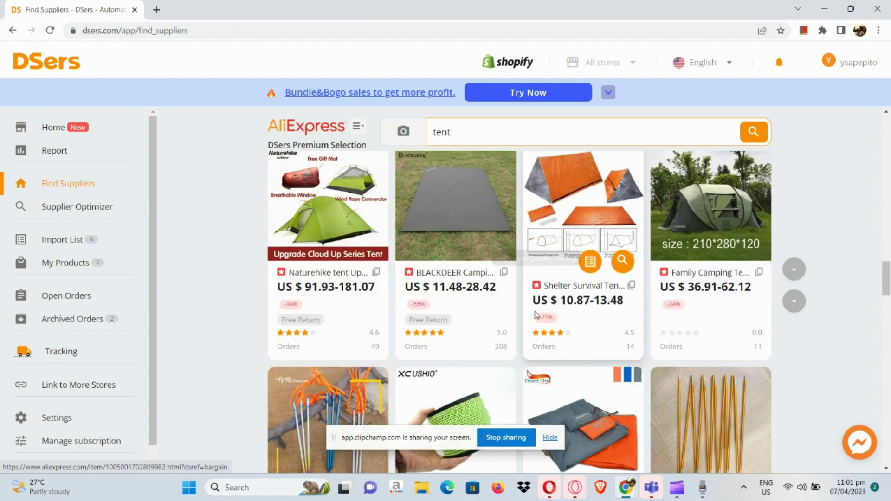
{"action": "scroll", "coordinate": [536, 316], "scroll_direction": "down", "scroll_amount": 7}
{"action": "scroll", "coordinate": [536, 316], "scroll_direction": "down", "scroll_amount": 1}
{"action": "mouse_move", "coordinate": [339, 307]}
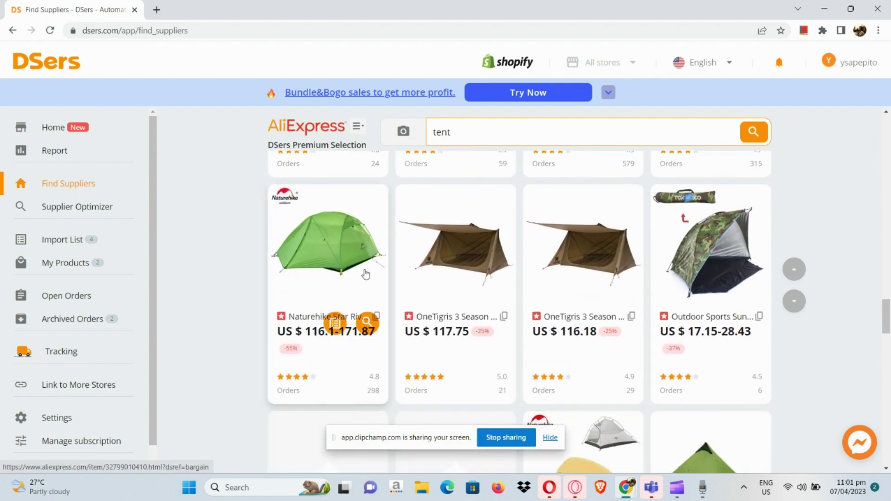
{"action": "scroll", "coordinate": [339, 309], "scroll_direction": "up", "scroll_amount": 5}
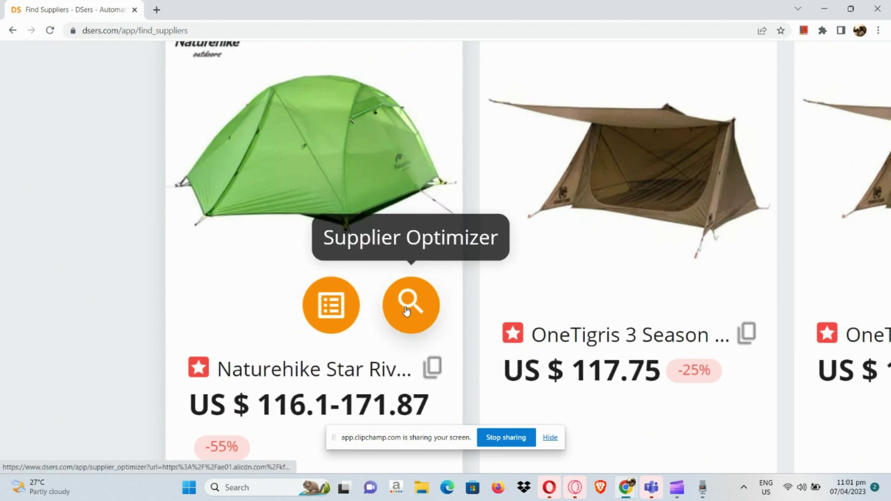
{"action": "left_click", "coordinate": [331, 310]}
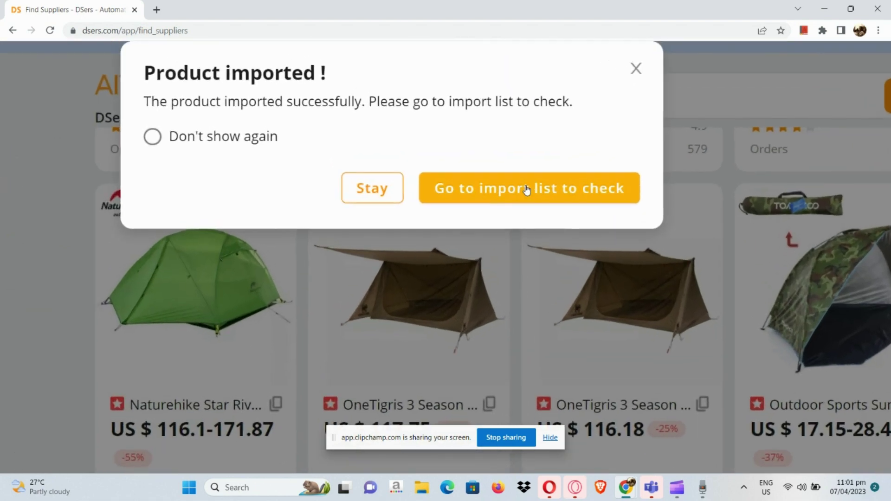
Step: Go to the import list and open the Naturehike Star River tent for editing
{"action": "left_click", "coordinate": [527, 188]}
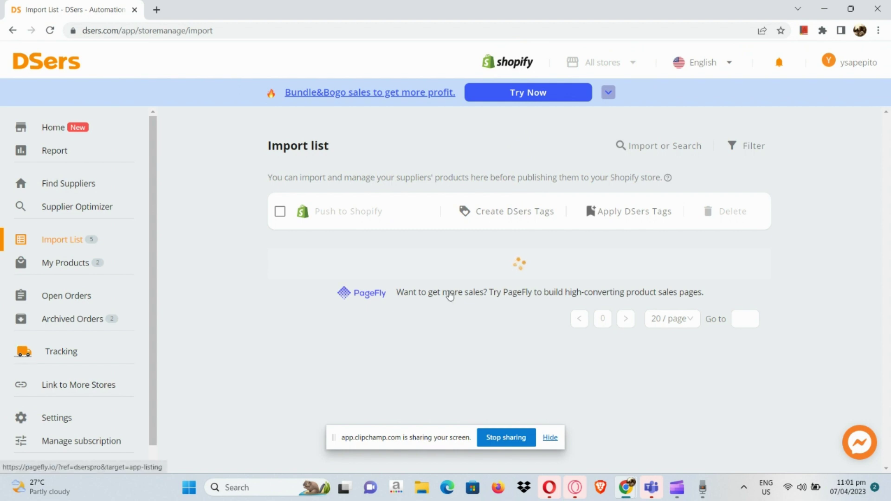
{"action": "scroll", "coordinate": [450, 294], "scroll_direction": "down", "scroll_amount": 2}
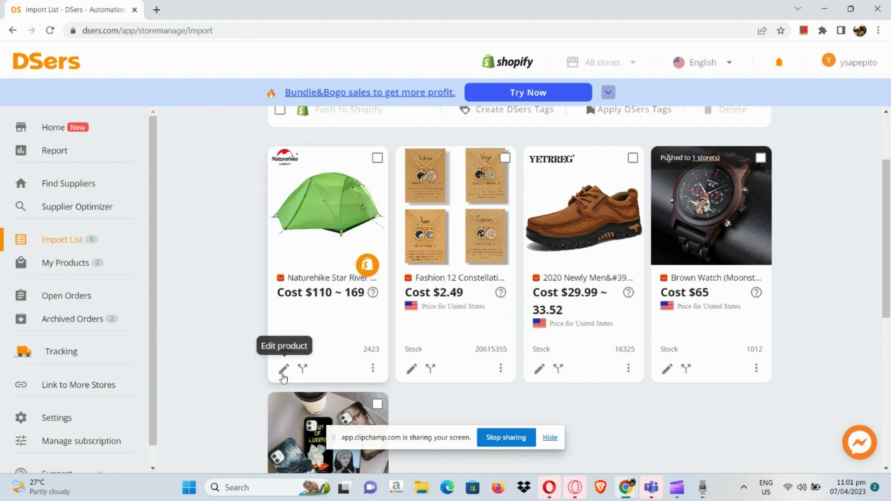
{"action": "scroll", "coordinate": [283, 379], "scroll_direction": "up", "scroll_amount": 5}
{"action": "scroll", "coordinate": [283, 378], "scroll_direction": "up", "scroll_amount": 1}
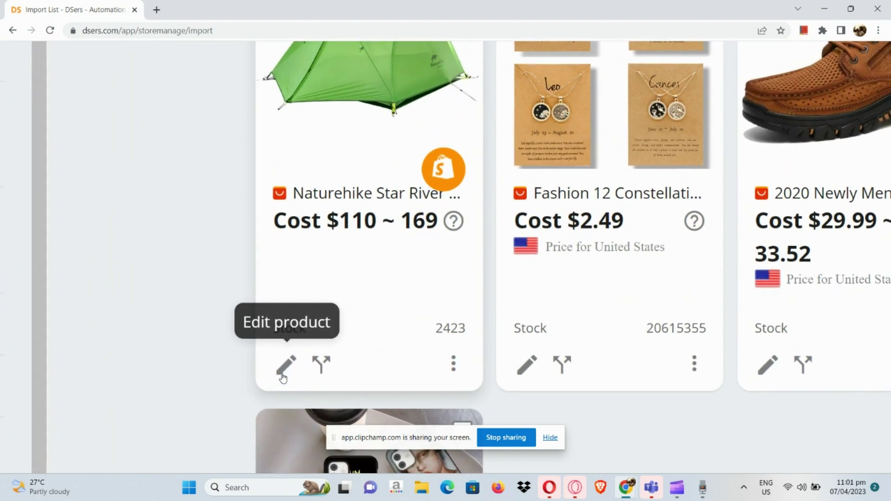
{"action": "left_click", "coordinate": [283, 377]}
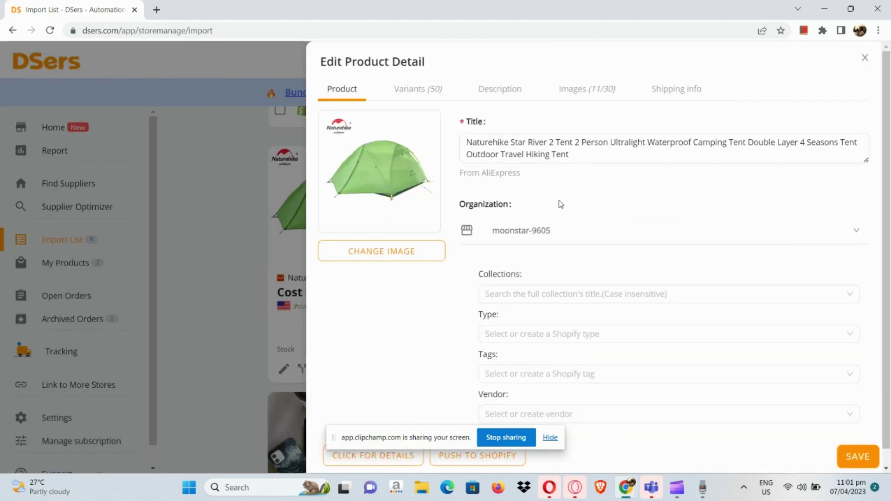
Step: Replace the tent's product title with "Nature hike tent (green ) good for 2 people....."
{"action": "triple_click", "coordinate": [605, 152]}
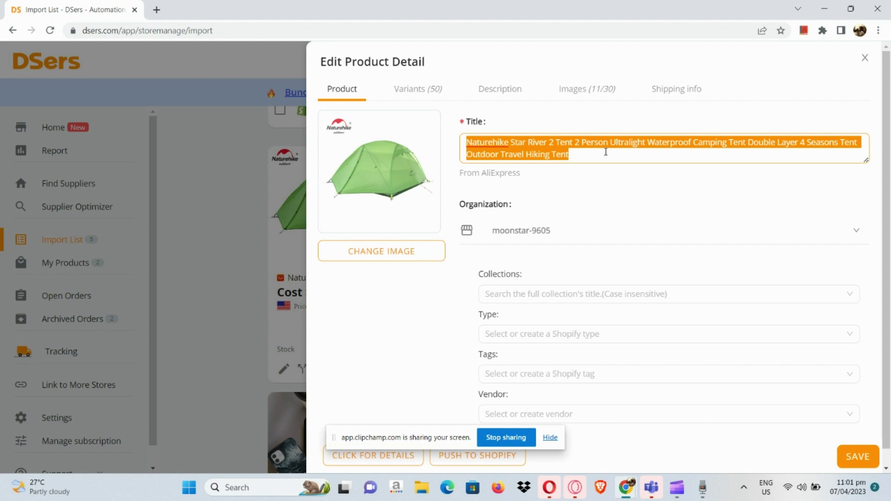
{"action": "key", "text": "BackSpace"}
{"action": "type", "text": "Nature"}
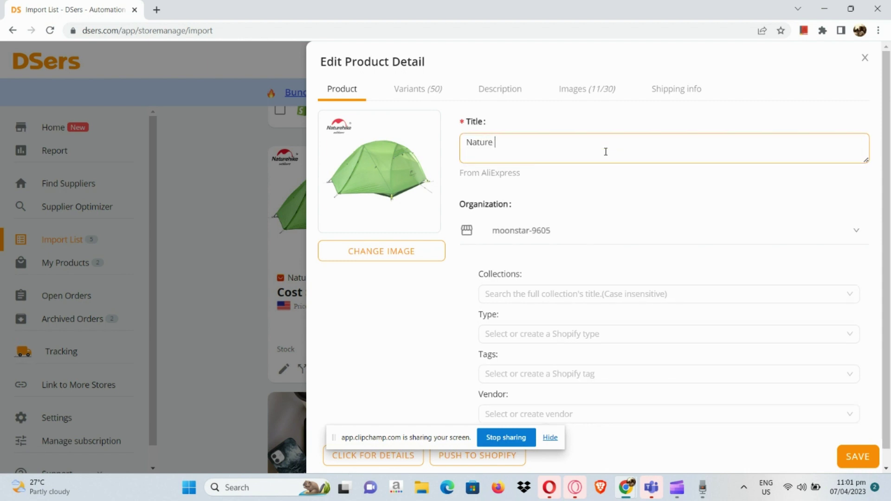
{"action": "type", "text": " hike tent (green ) good for "}
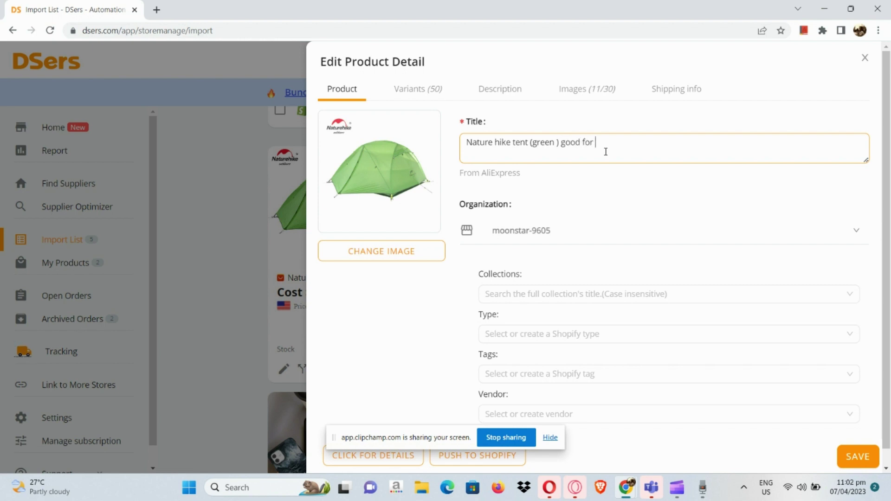
{"action": "type", "text": "4 o"}
{"action": "key", "text": "BackSpace"}
{"action": "type", "text": "2 people....."}
Step: Examine the collections, type, tags and vendor options available for the tent under its store organization
{"action": "scroll", "coordinate": [527, 231], "scroll_direction": "down", "scroll_amount": 1}
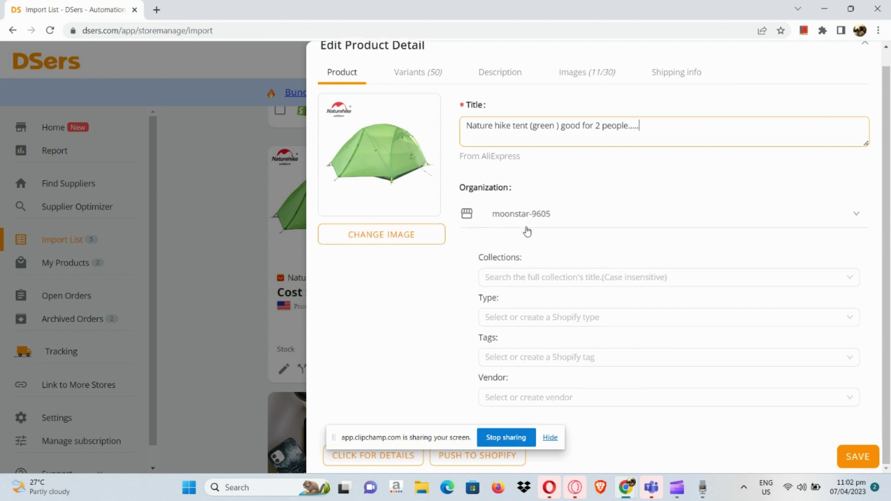
{"action": "left_click", "coordinate": [536, 275]}
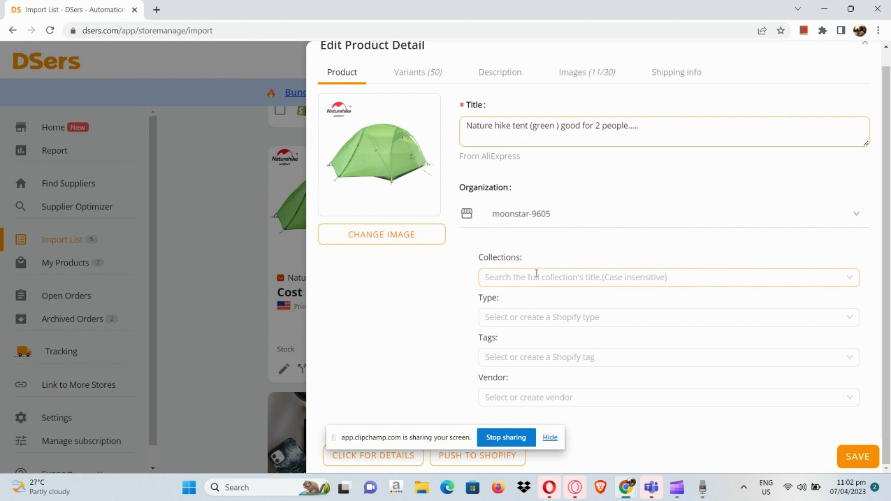
{"action": "left_click", "coordinate": [716, 322]}
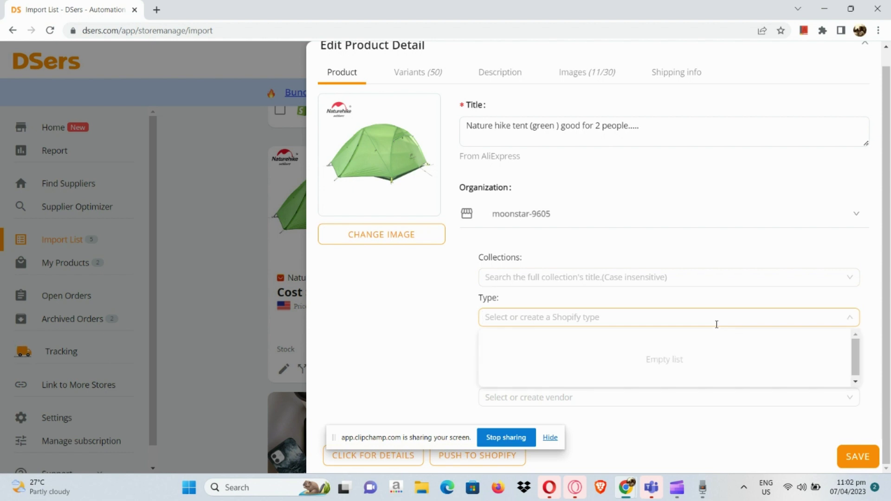
{"action": "left_click", "coordinate": [705, 304]}
{"action": "left_click", "coordinate": [682, 364]}
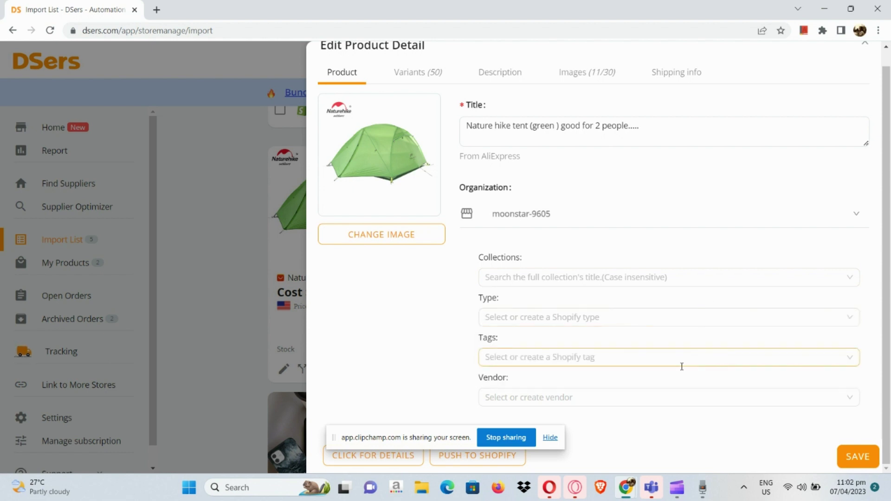
{"action": "left_click", "coordinate": [659, 409]}
{"action": "left_click", "coordinate": [664, 399]}
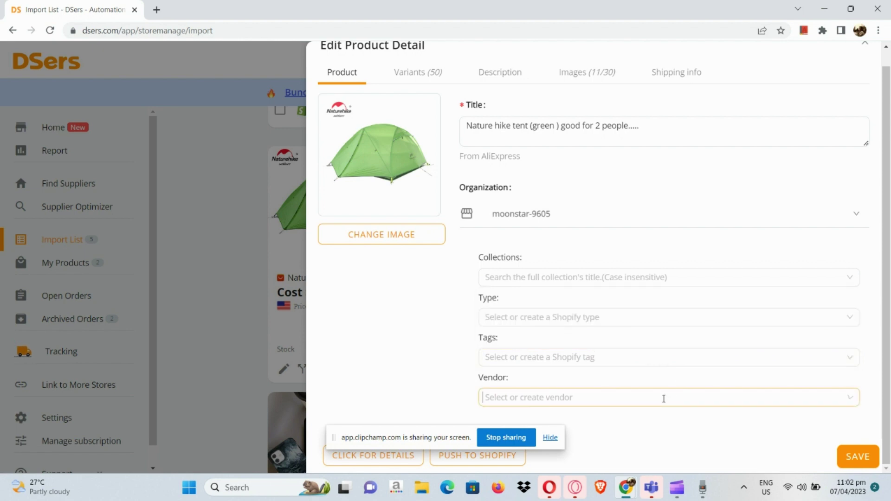
Step: In the tent's variants, select the China-shipped first green, light grey, orange and dark green versions
{"action": "left_click", "coordinate": [433, 74]}
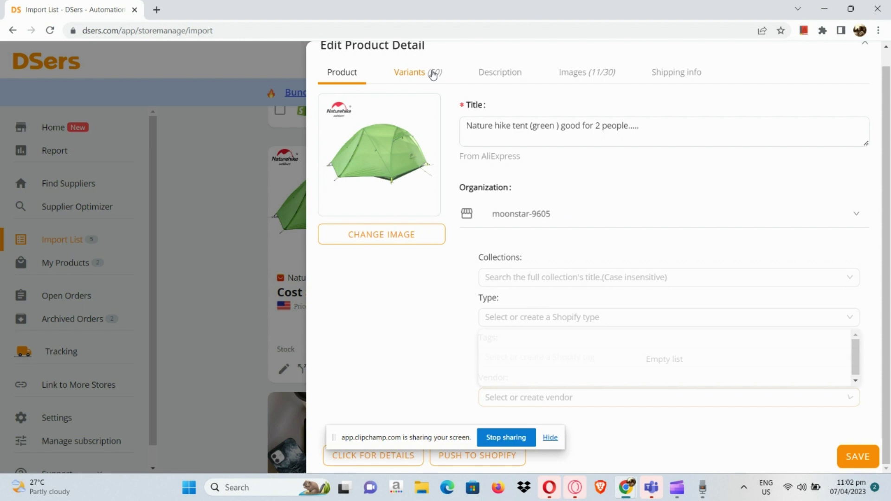
{"action": "scroll", "coordinate": [366, 244], "scroll_direction": "down", "scroll_amount": 1}
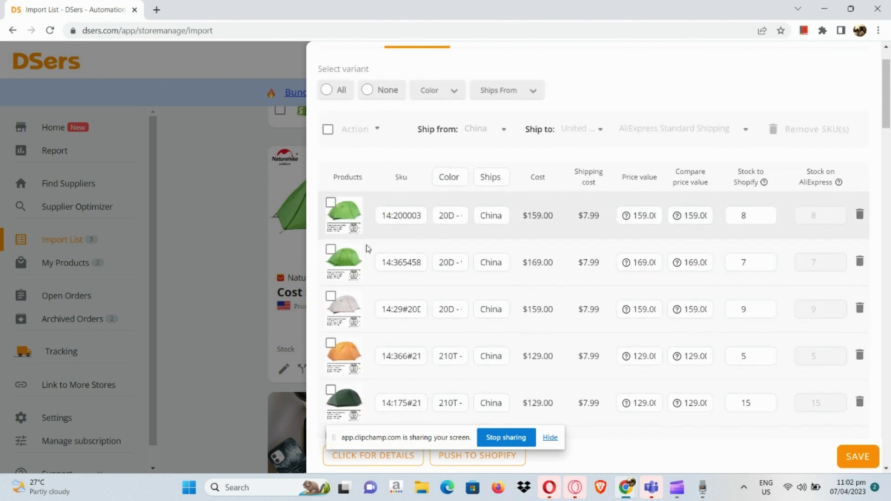
{"action": "left_click", "coordinate": [331, 204]}
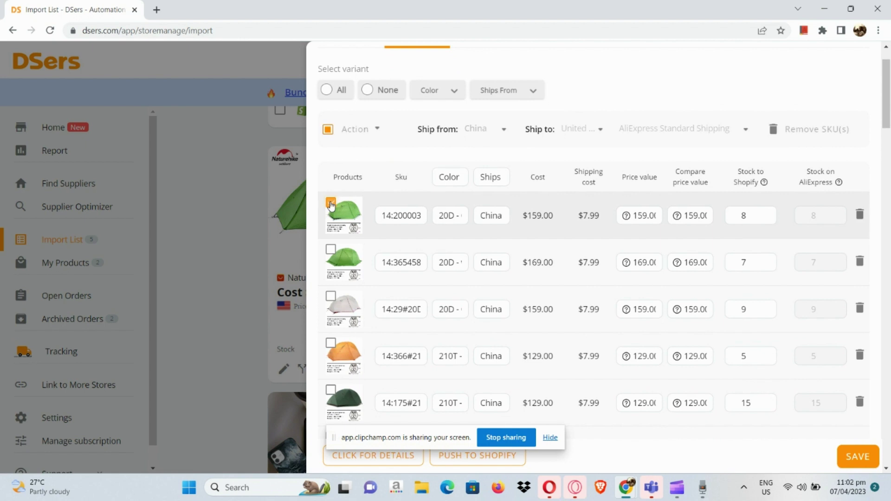
{"action": "left_click", "coordinate": [330, 297]}
{"action": "scroll", "coordinate": [331, 302], "scroll_direction": "down", "scroll_amount": 1}
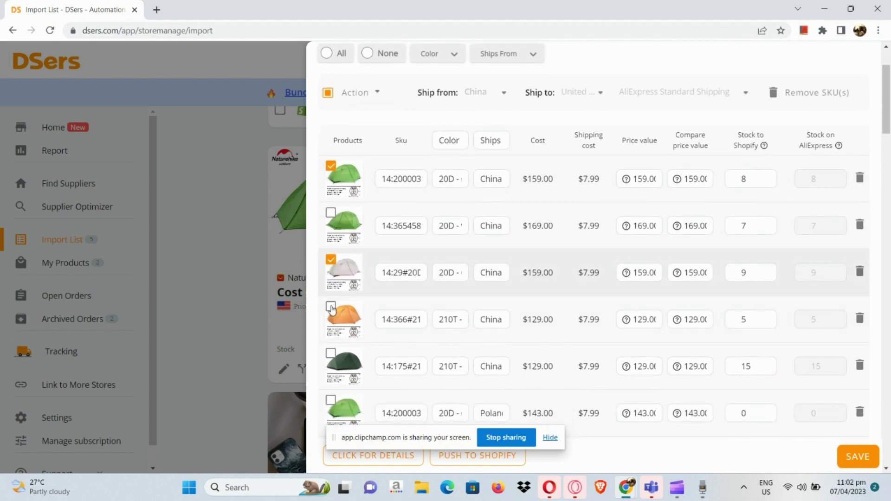
{"action": "left_click", "coordinate": [330, 305]}
{"action": "scroll", "coordinate": [331, 297], "scroll_direction": "down", "scroll_amount": 2}
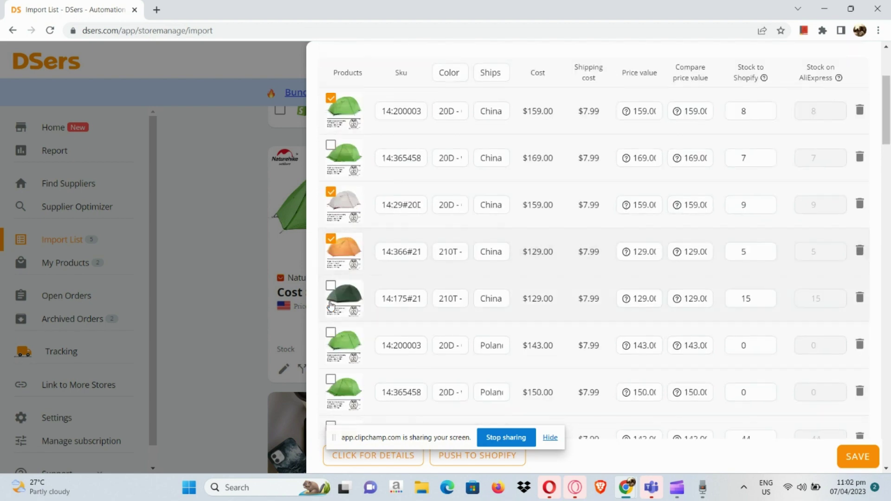
{"action": "left_click", "coordinate": [331, 285]}
Step: Examine the variants' shipping cost, price value, compare price value and Shopify stock, including the note on currency symbols
{"action": "scroll", "coordinate": [427, 287], "scroll_direction": "down", "scroll_amount": 5}
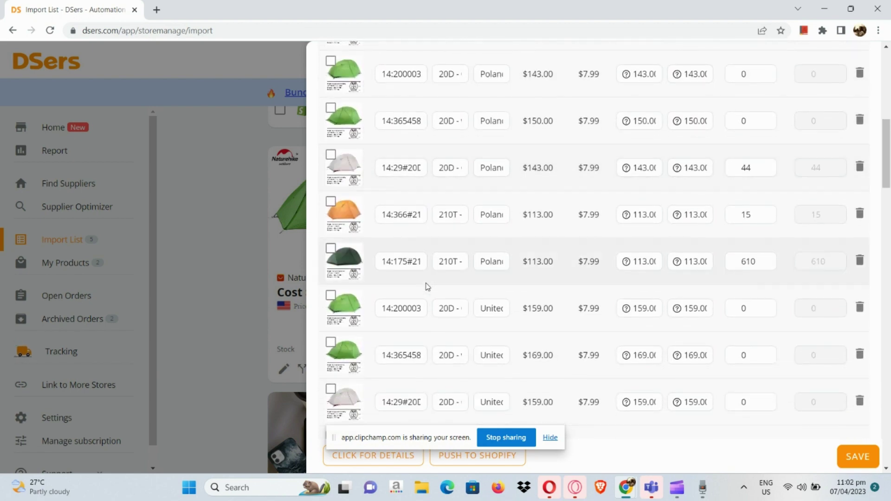
{"action": "scroll", "coordinate": [427, 286], "scroll_direction": "up", "scroll_amount": 7}
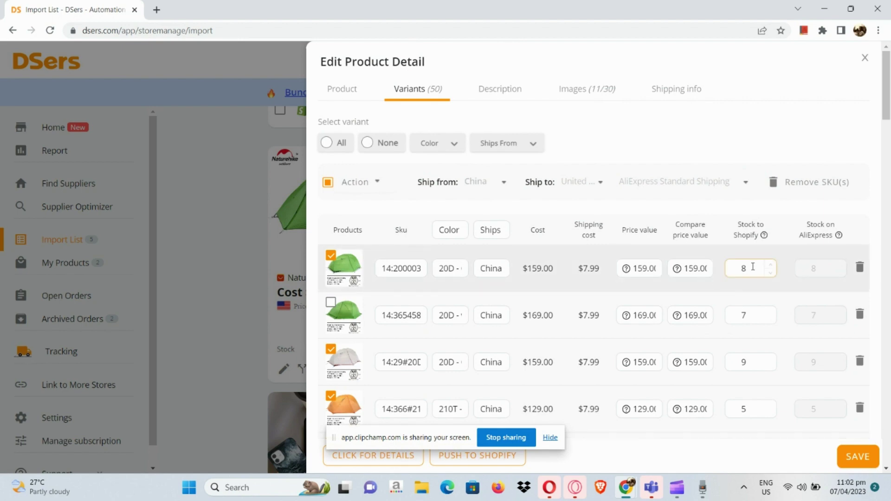
{"action": "scroll", "coordinate": [753, 268], "scroll_direction": "up", "scroll_amount": 5}
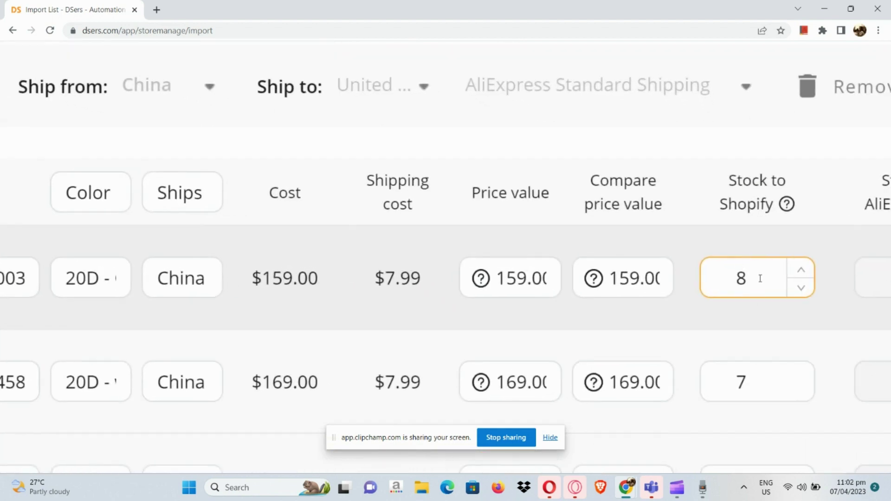
{"action": "left_click", "coordinate": [627, 296]}
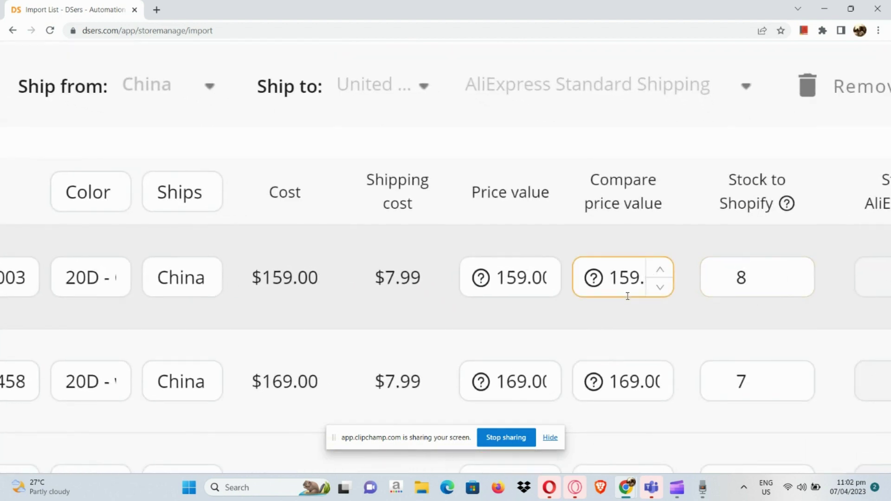
{"action": "mouse_move", "coordinate": [596, 274]}
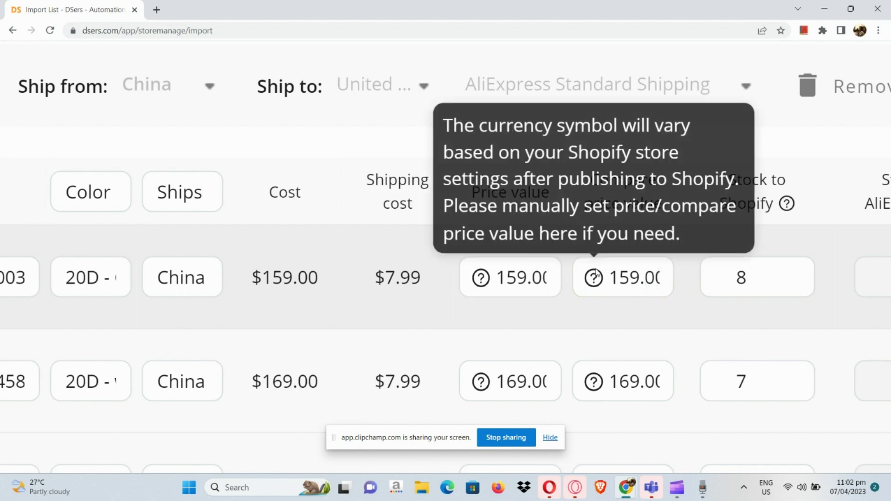
{"action": "scroll", "coordinate": [596, 275], "scroll_direction": "down", "scroll_amount": 5}
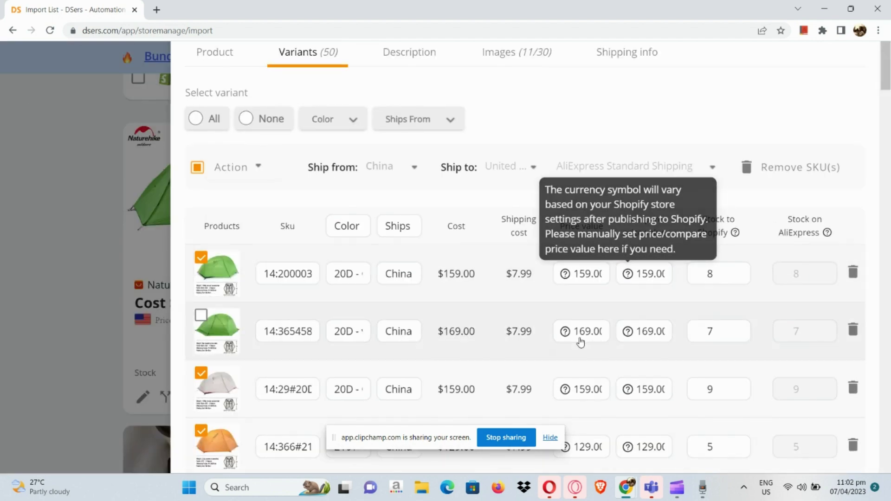
{"action": "left_click", "coordinate": [577, 278]}
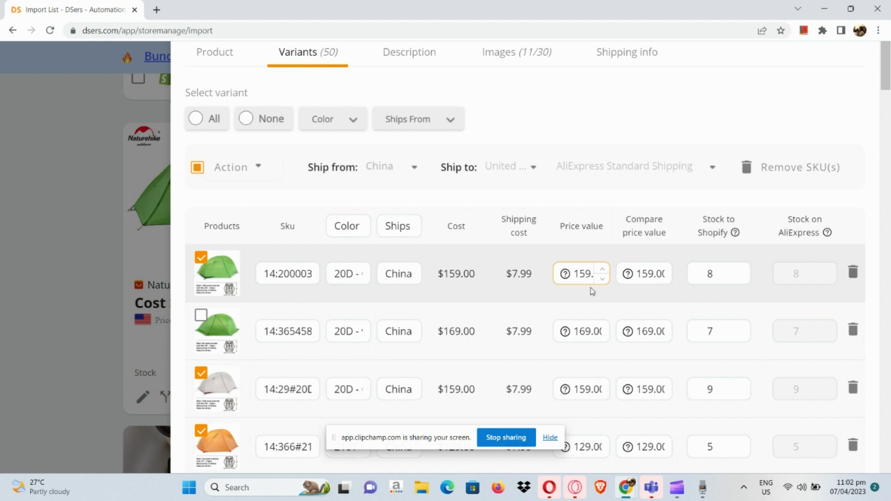
{"action": "scroll", "coordinate": [575, 282], "scroll_direction": "down", "scroll_amount": 2}
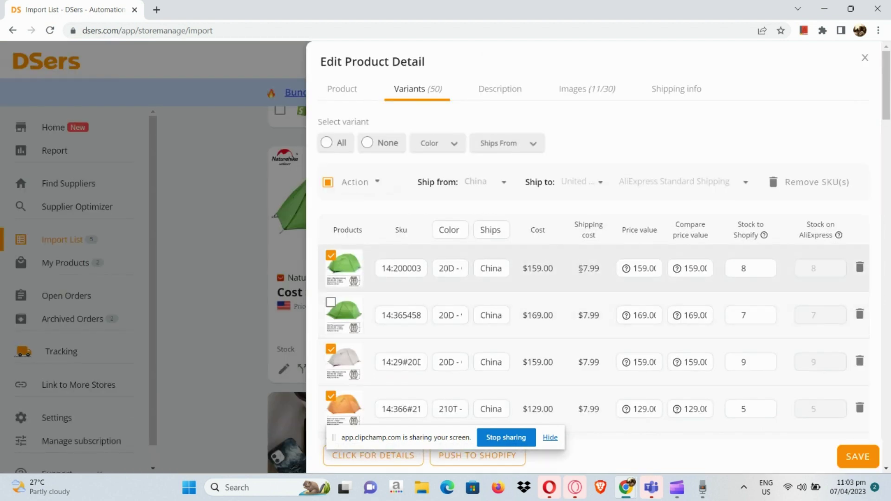
{"action": "scroll", "coordinate": [580, 269], "scroll_direction": "down", "scroll_amount": 3}
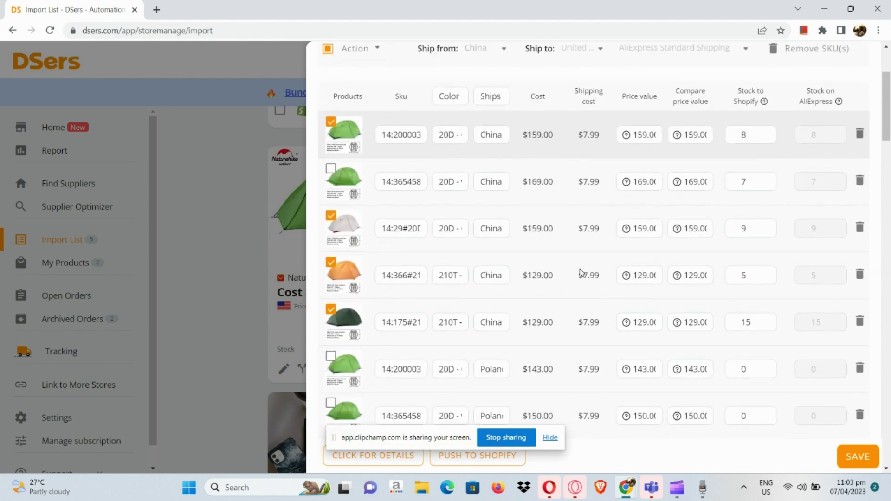
{"action": "scroll", "coordinate": [604, 297], "scroll_direction": "down", "scroll_amount": 4}
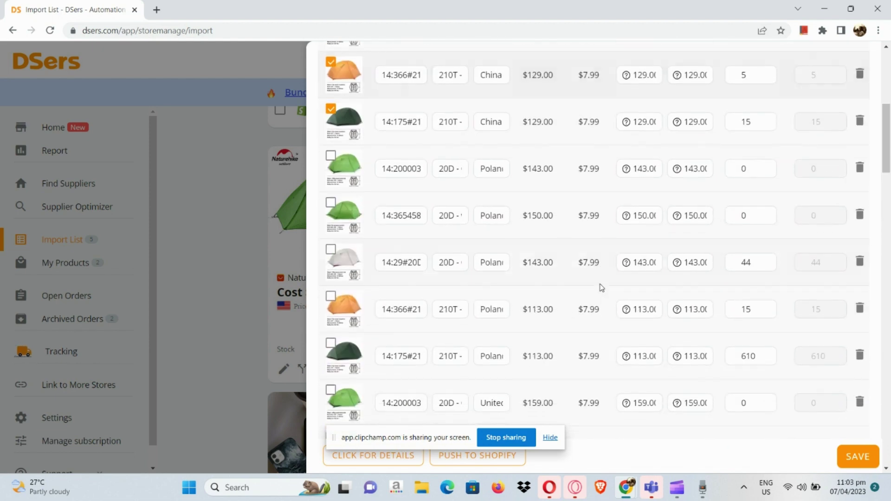
{"action": "scroll", "coordinate": [602, 288], "scroll_direction": "up", "scroll_amount": 7}
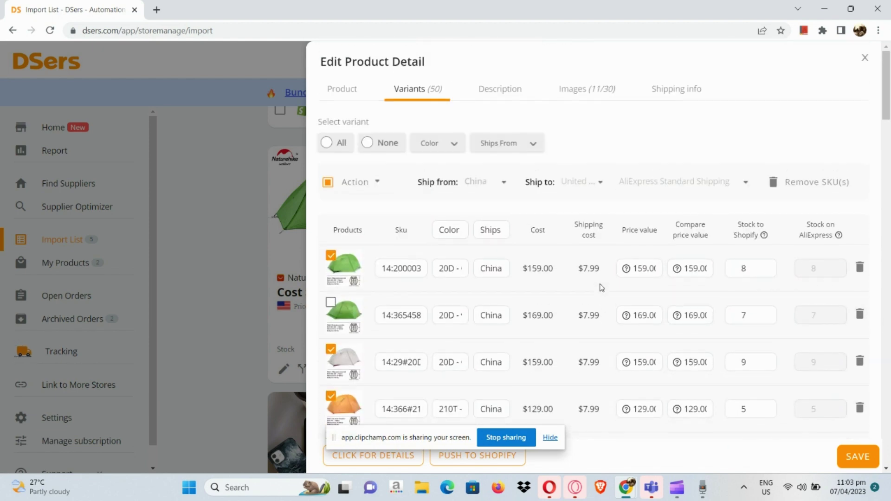
Step: Review the tent's description specifications and the product pictures selected for the Shopify media
{"action": "left_click", "coordinate": [512, 96]}
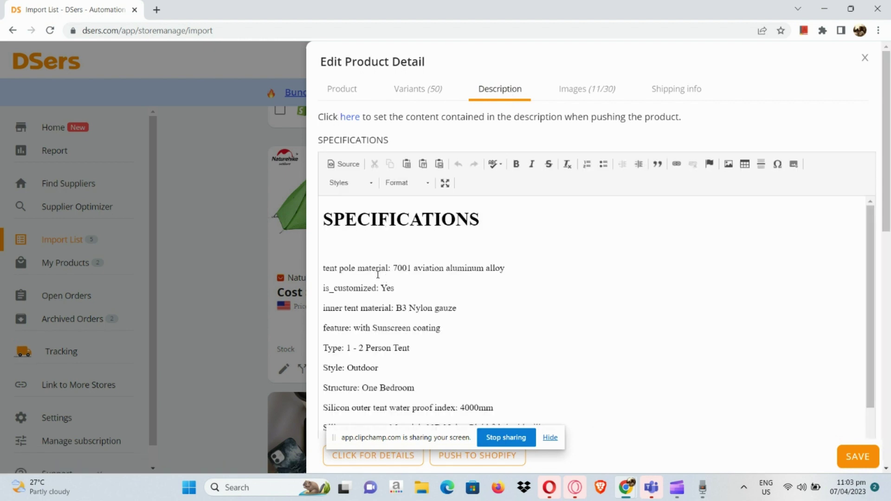
{"action": "scroll", "coordinate": [377, 274], "scroll_direction": "down", "scroll_amount": 5}
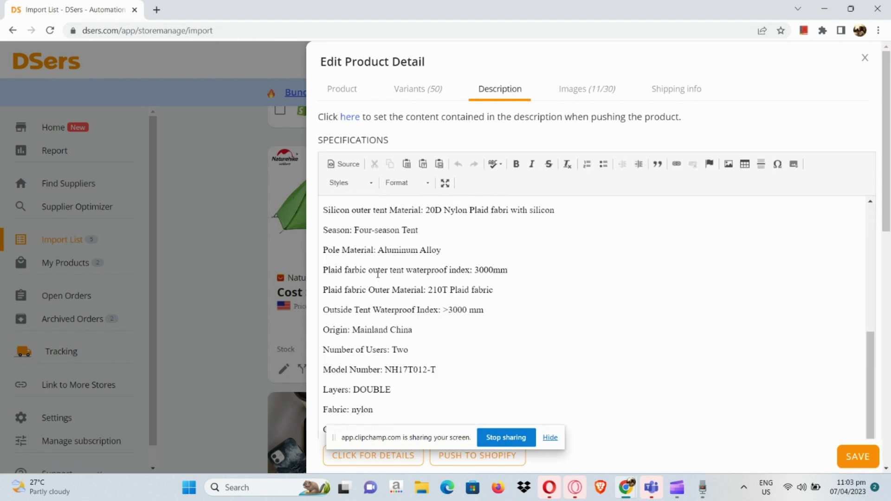
{"action": "scroll", "coordinate": [378, 274], "scroll_direction": "up", "scroll_amount": 5}
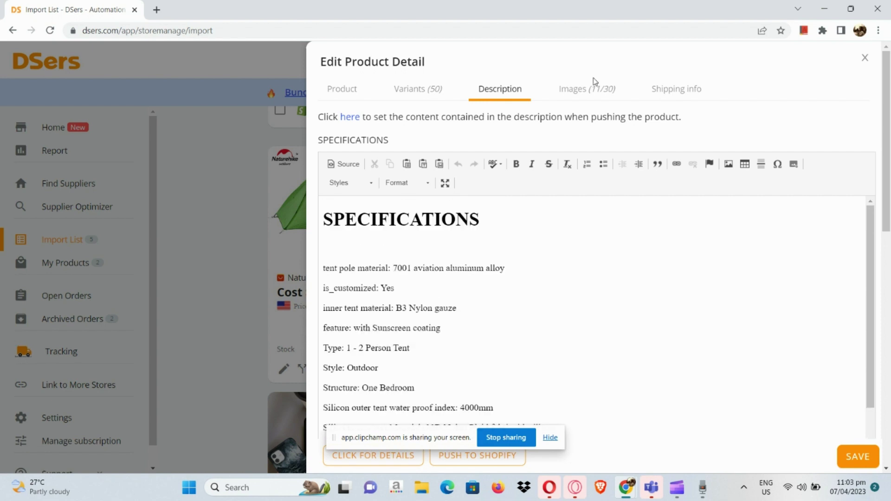
{"action": "left_click", "coordinate": [585, 91]}
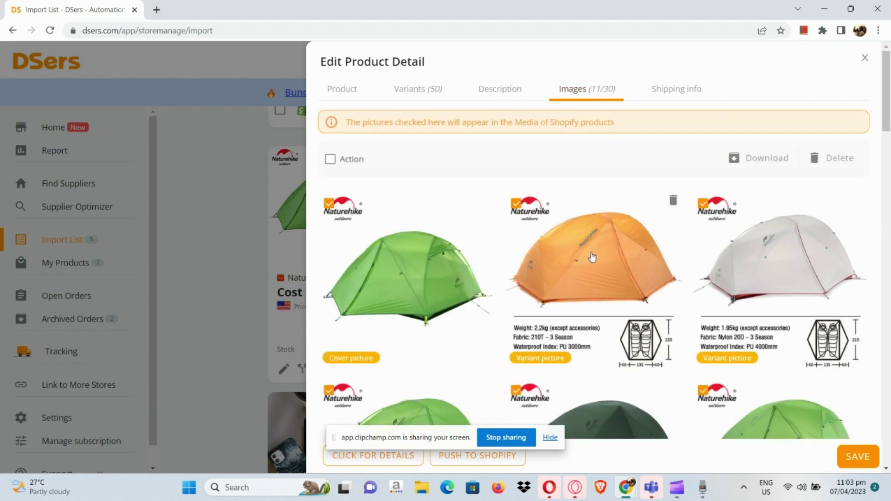
{"action": "scroll", "coordinate": [592, 258], "scroll_direction": "down", "scroll_amount": 1}
{"action": "scroll", "coordinate": [593, 257], "scroll_direction": "down", "scroll_amount": 5}
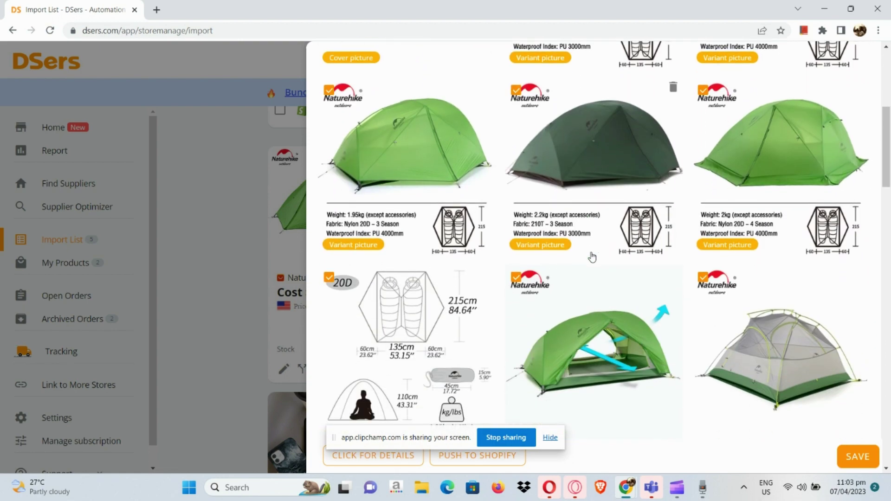
{"action": "scroll", "coordinate": [592, 256], "scroll_direction": "up", "scroll_amount": 6}
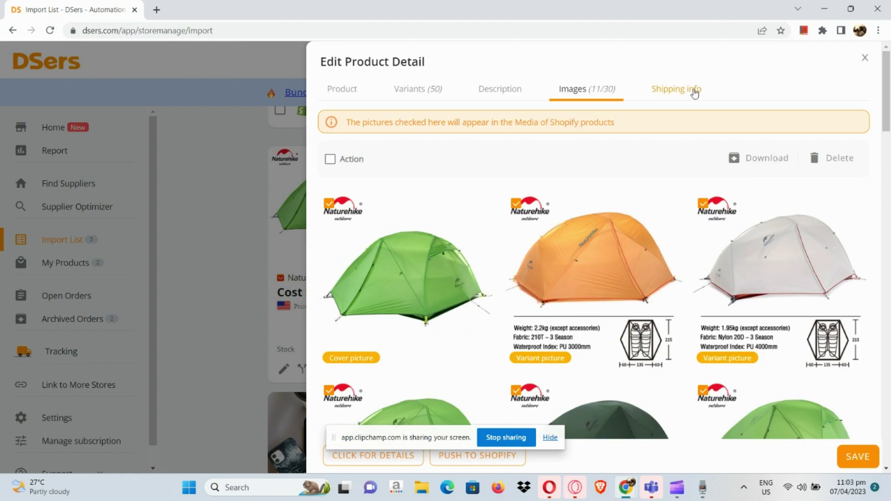
Step: Look up the tent's AliExpress shipping cost and estimated delivery time for shipping to the United States
{"action": "left_click", "coordinate": [694, 91]}
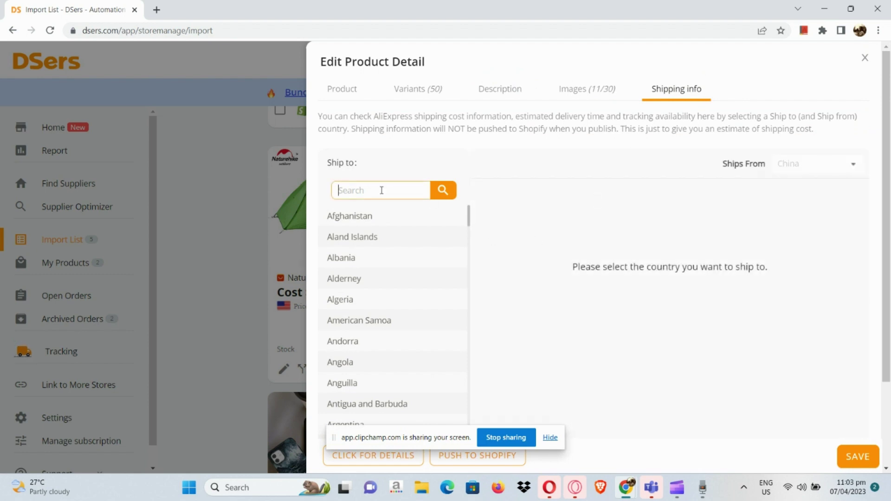
{"action": "type", "text": "united states"}
{"action": "left_click", "coordinate": [389, 222]}
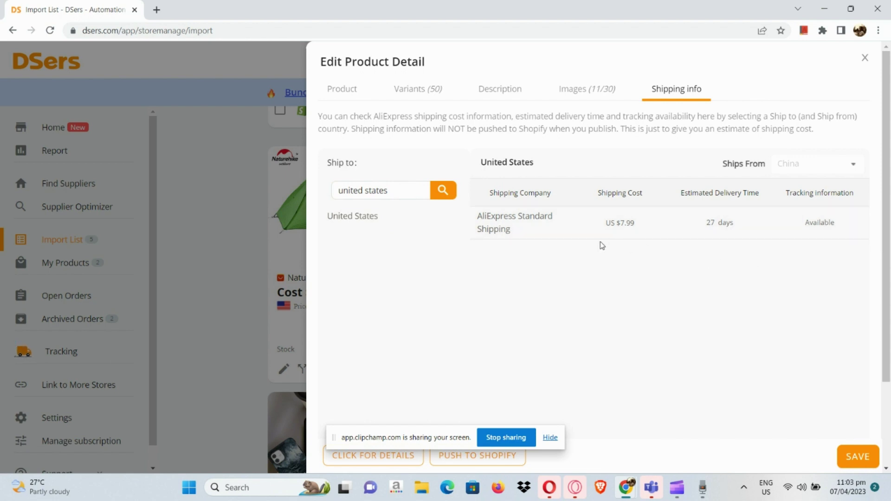
Step: Save the edited product details of the tent and return to the import list
{"action": "scroll", "coordinate": [601, 242], "scroll_direction": "down", "scroll_amount": 1}
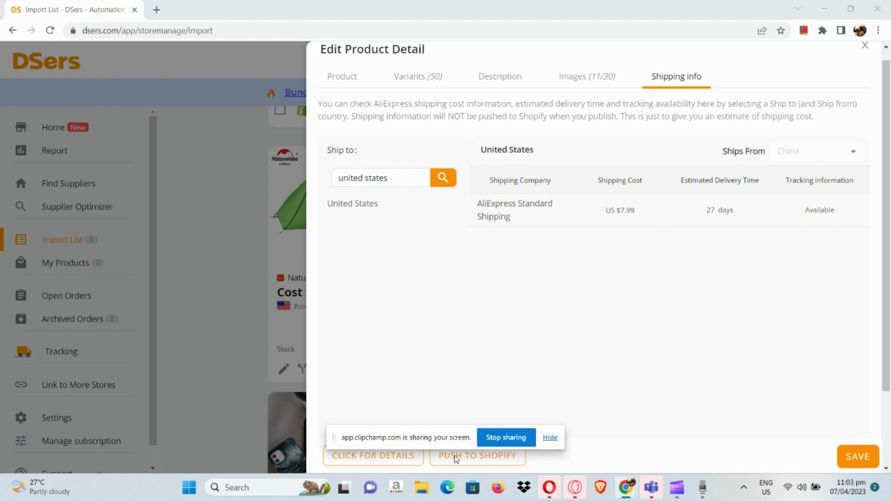
{"action": "left_click", "coordinate": [855, 460]}
{"action": "left_click", "coordinate": [855, 460]}
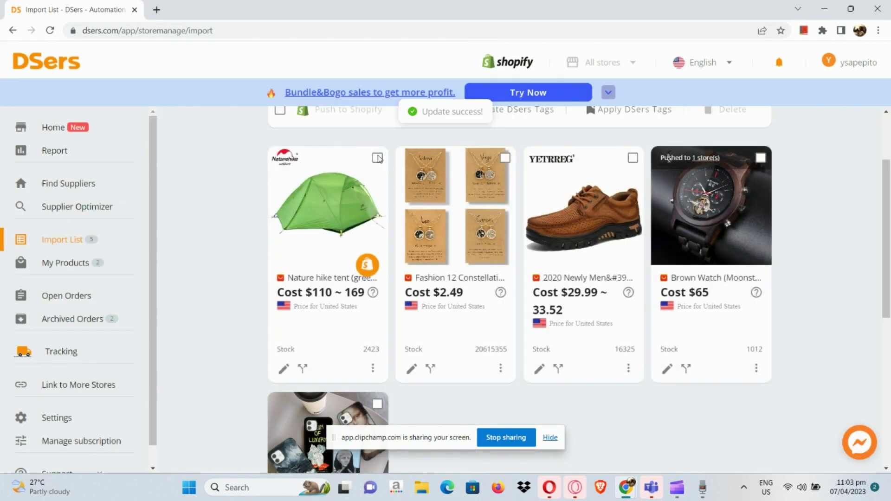
Step: Open the Shopify push settings for the Nature hike tent and review the store selection, preferences and pushing details
{"action": "scroll", "coordinate": [380, 159], "scroll_direction": "up", "scroll_amount": 4}
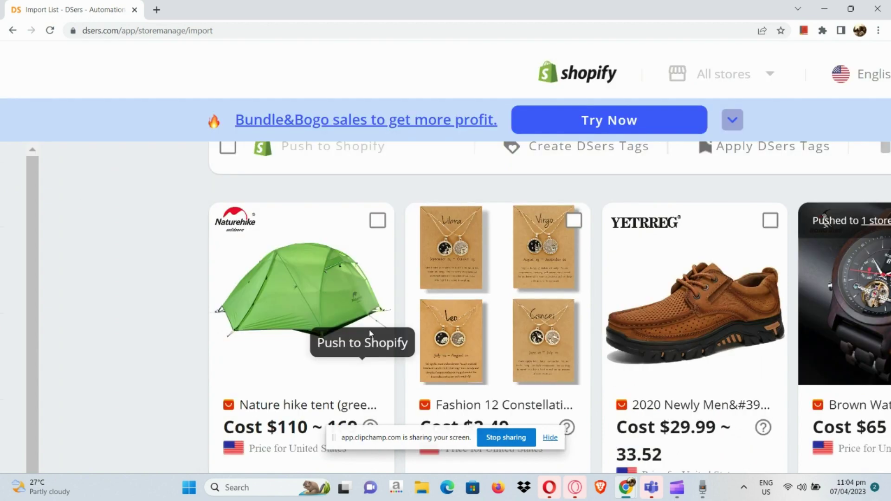
{"action": "left_click", "coordinate": [369, 332]}
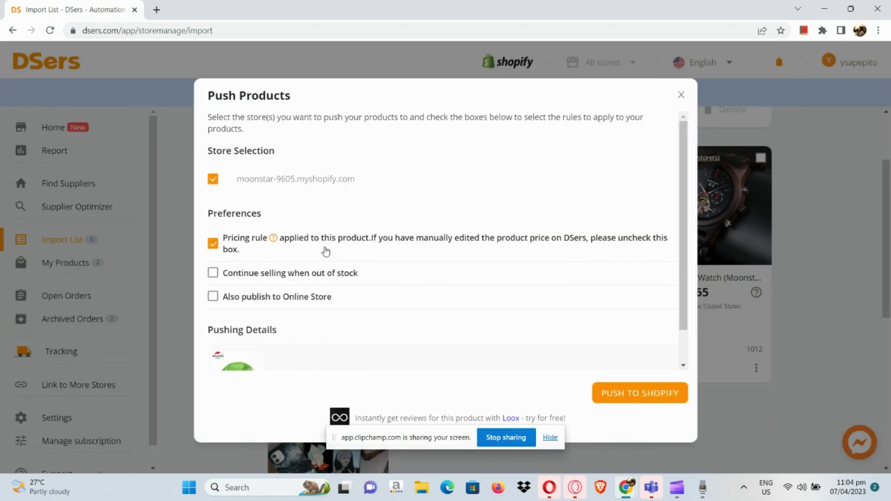
{"action": "scroll", "coordinate": [326, 251], "scroll_direction": "down", "scroll_amount": 1}
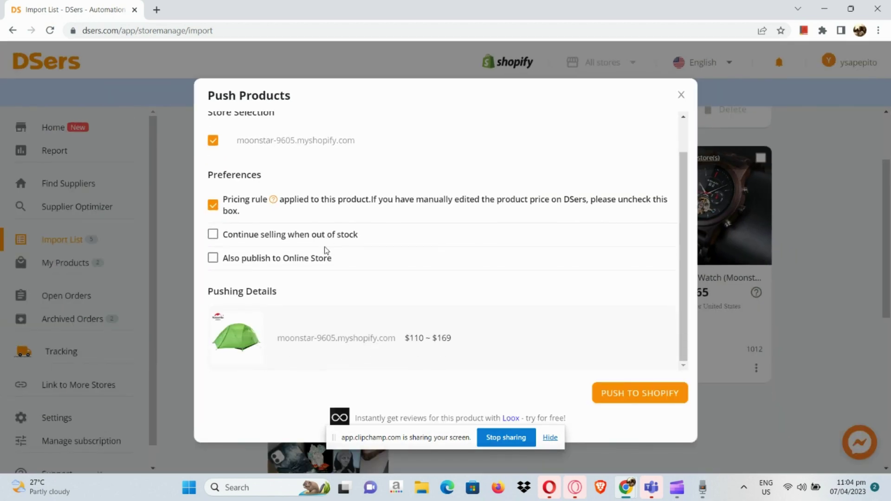
{"action": "scroll", "coordinate": [325, 251], "scroll_direction": "up", "scroll_amount": 1}
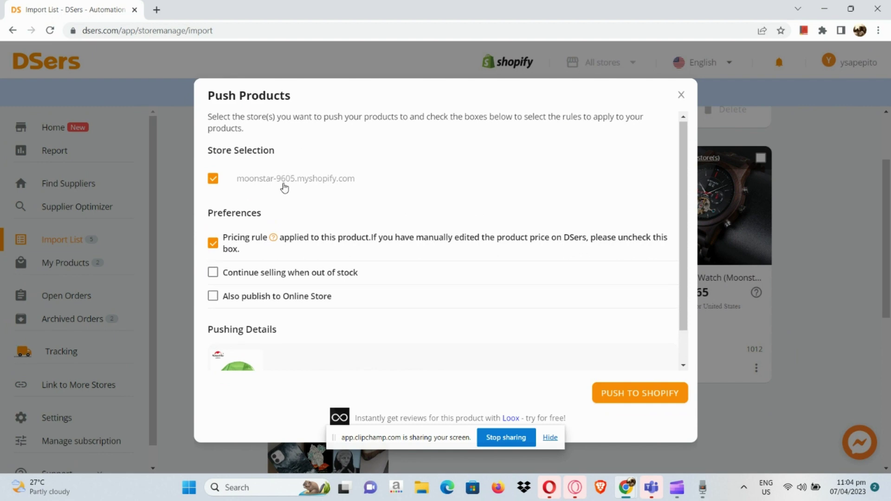
{"action": "scroll", "coordinate": [281, 188], "scroll_direction": "down", "scroll_amount": 1}
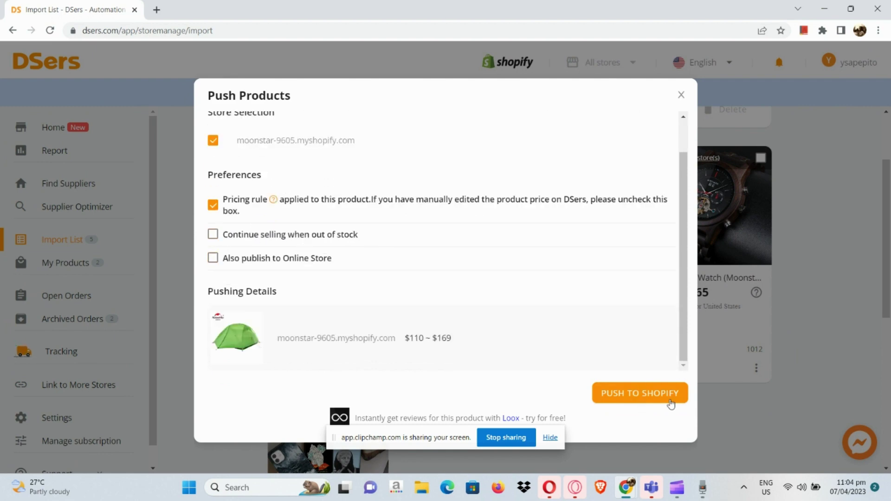
Step: Enable also publishing to the Online Store and push the tent to the moonstar-9605.myshopify.com store
{"action": "left_click", "coordinate": [649, 401]}
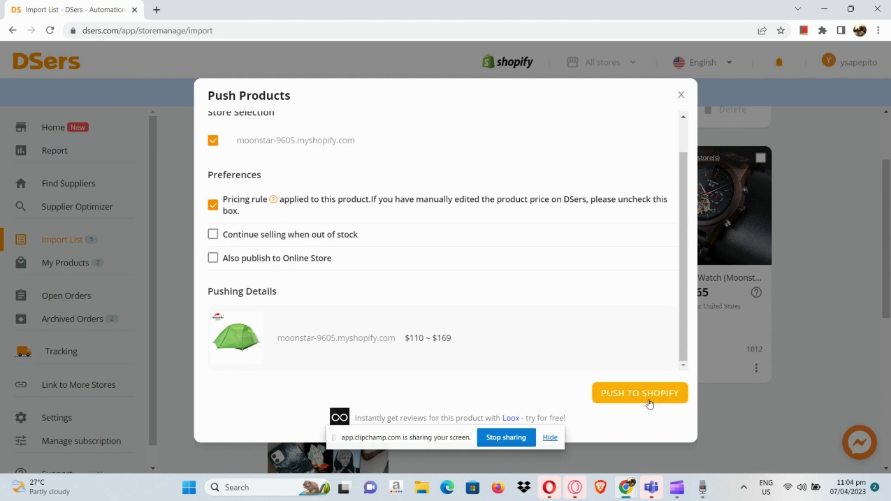
{"action": "left_click", "coordinate": [213, 259]}
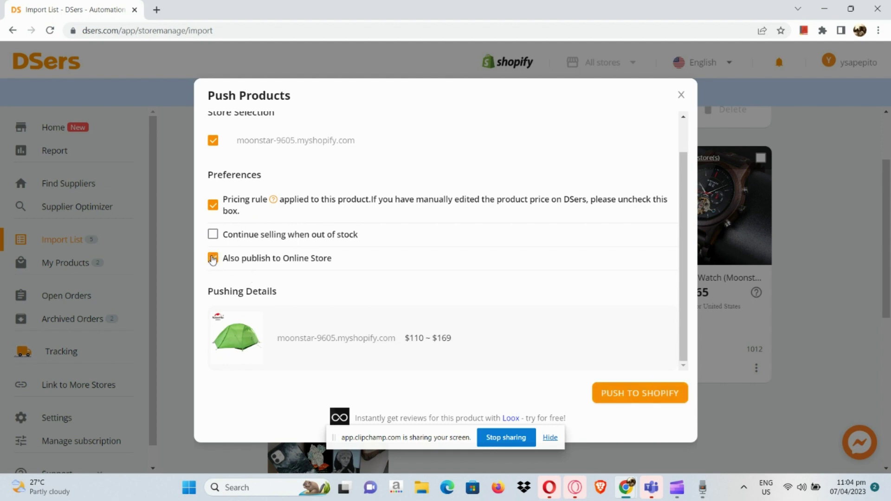
{"action": "left_click", "coordinate": [643, 394]}
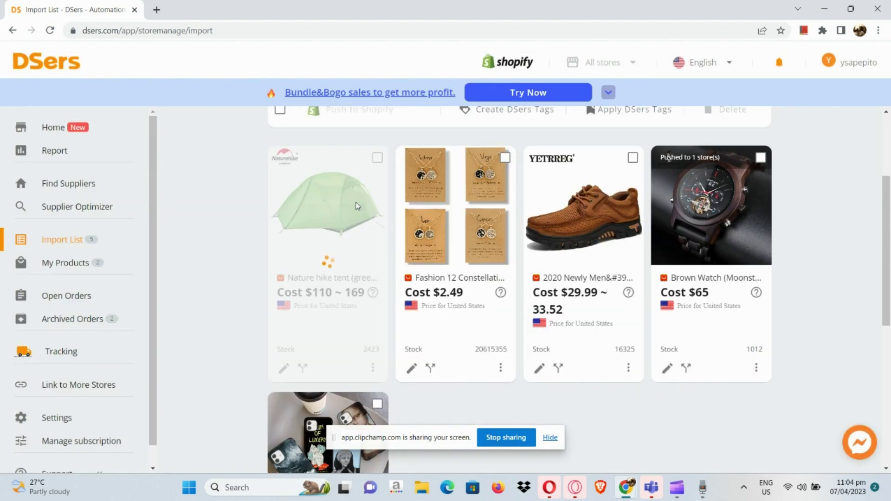
Step: Open the moonstar-9605.myshopify.com admin in a new browser tab and go to the store's product list
{"action": "left_click", "coordinate": [156, 11]}
{"action": "type", "text": "moons"}
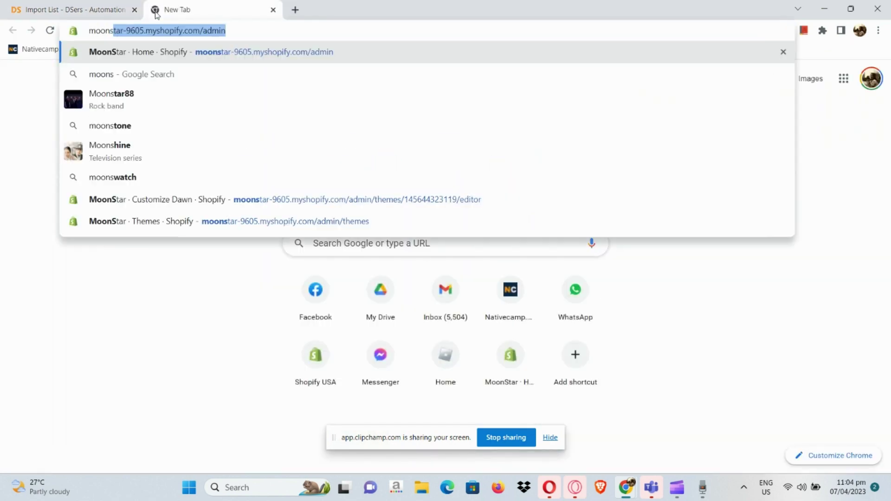
{"action": "key", "text": "Return"}
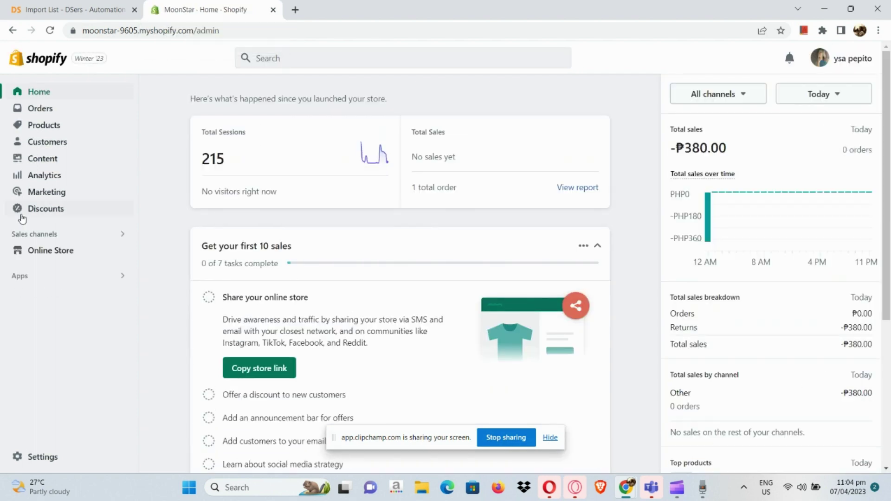
{"action": "left_click", "coordinate": [33, 253]}
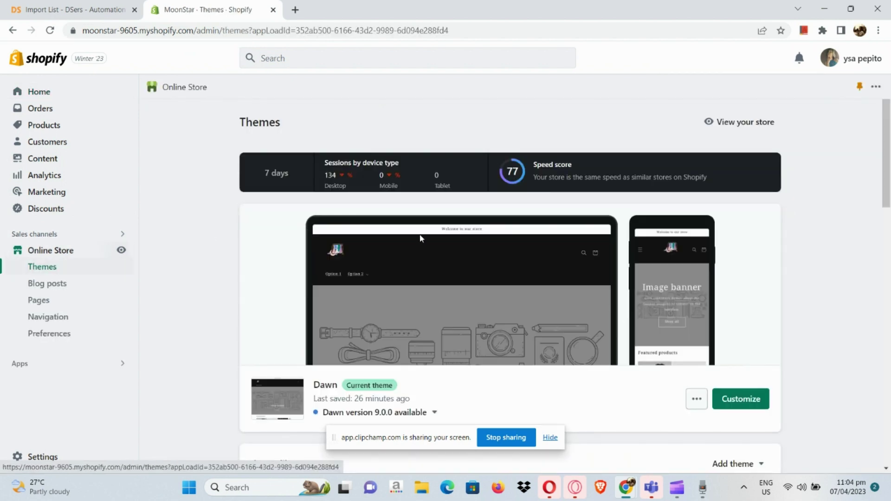
{"action": "left_click", "coordinate": [49, 133]}
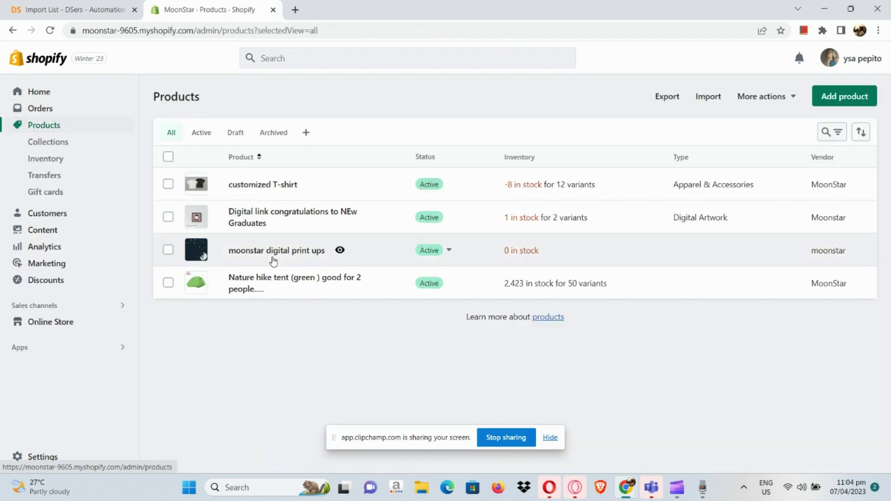
Step: Check the Nature hike tent's status and inventory in the product list, and open its online store preview
{"action": "scroll", "coordinate": [251, 295], "scroll_direction": "up", "scroll_amount": 3}
{"action": "scroll", "coordinate": [250, 296], "scroll_direction": "up", "scroll_amount": 3}
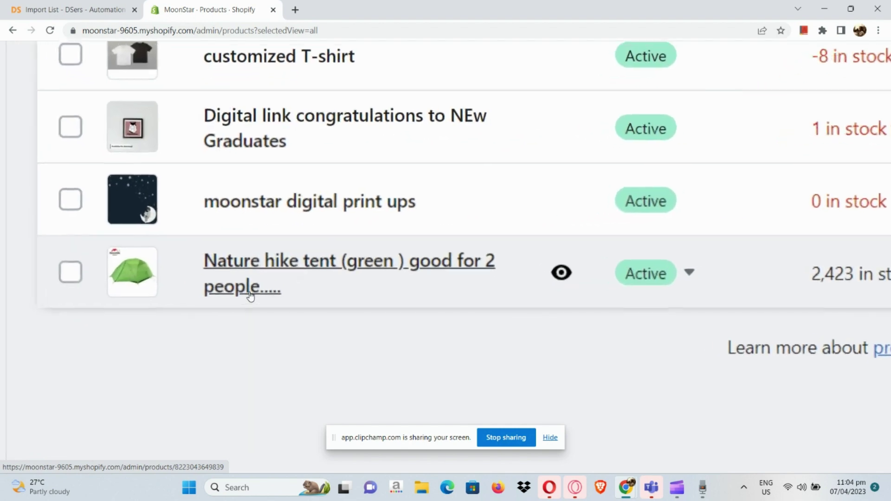
{"action": "scroll", "coordinate": [250, 296], "scroll_direction": "right", "scroll_amount": 10}
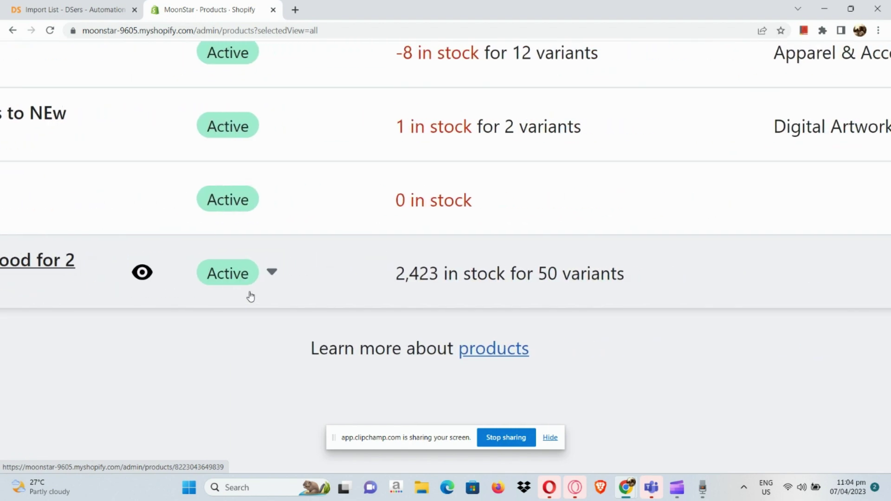
{"action": "scroll", "coordinate": [250, 295], "scroll_direction": "down", "scroll_amount": 5}
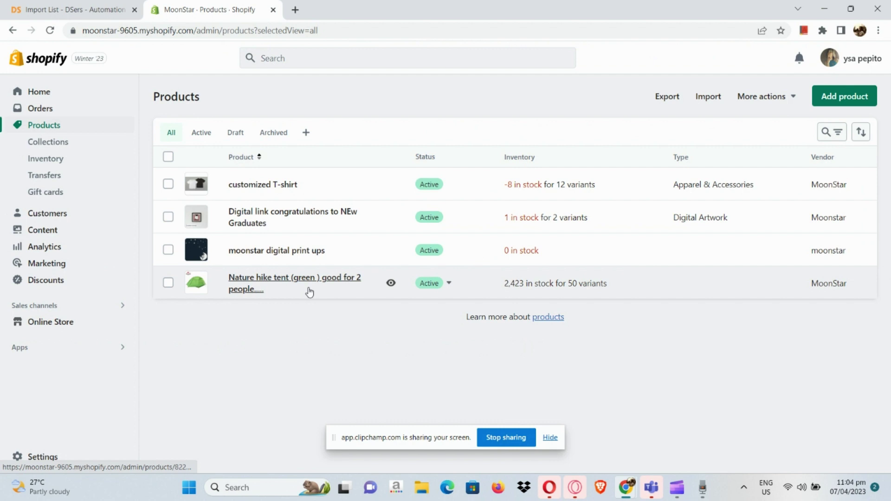
{"action": "left_click", "coordinate": [391, 283]}
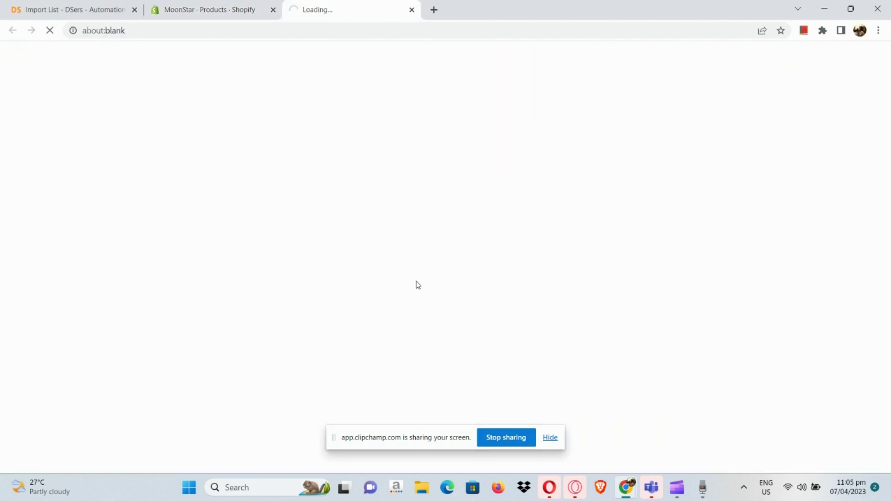